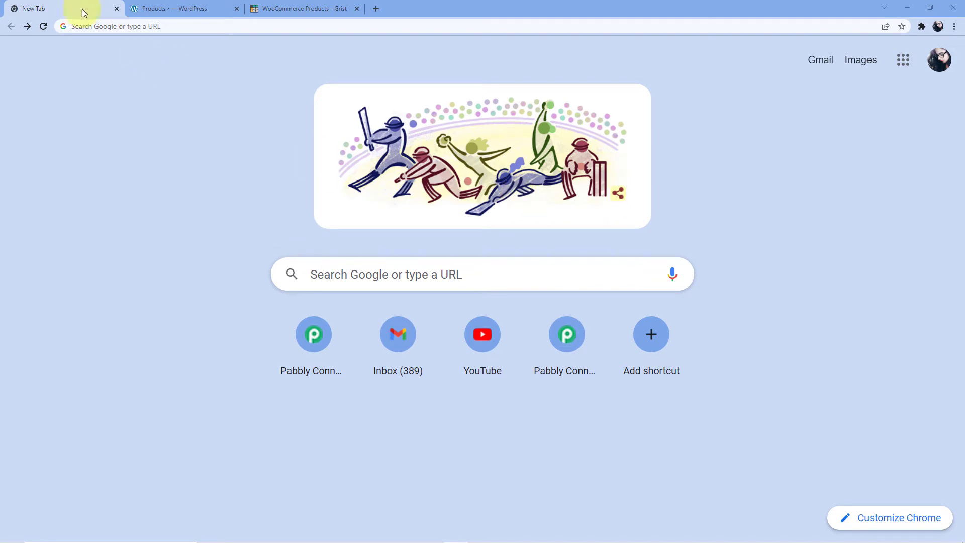
Open the pabbly.com/connect website and dismiss the discount offer popup.
left_click(101, 29)
type("pabbly")
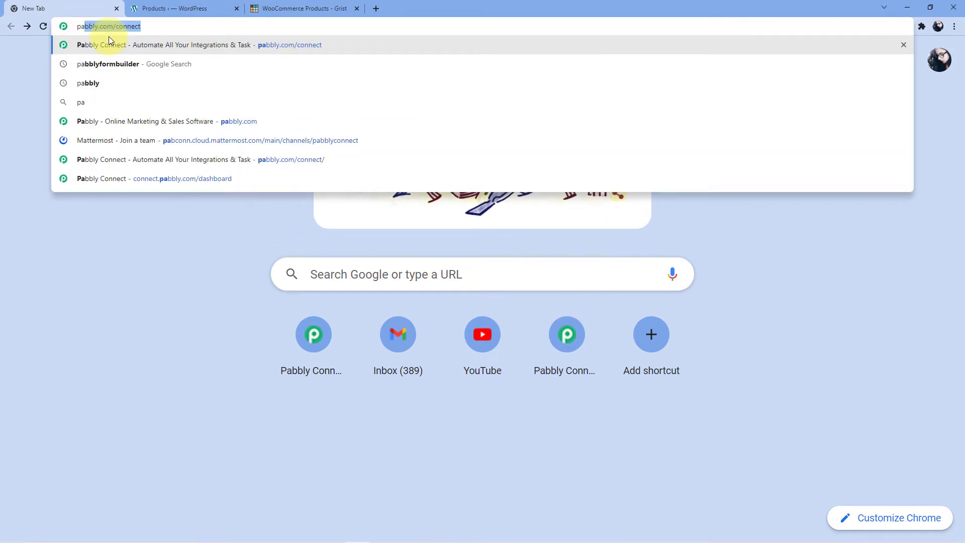
type(".co")
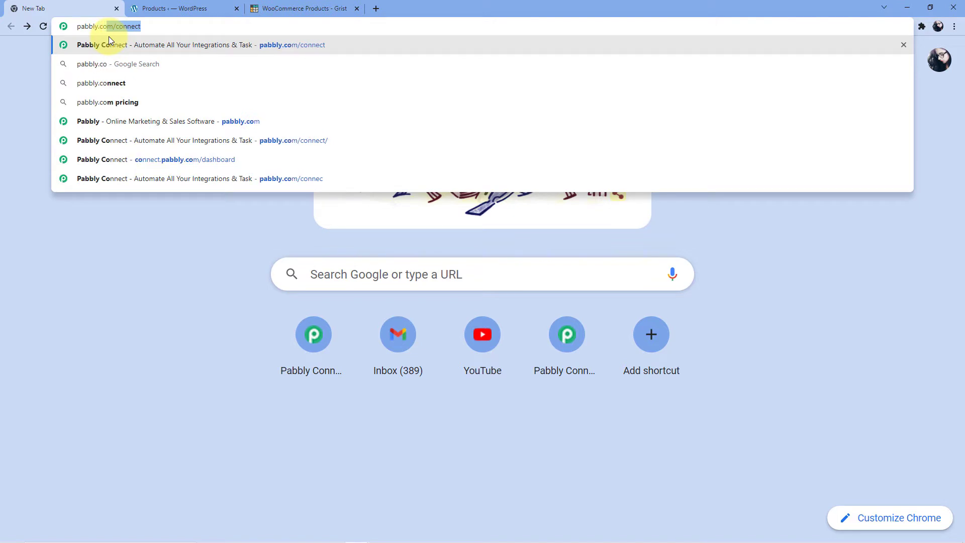
type("m/connect")
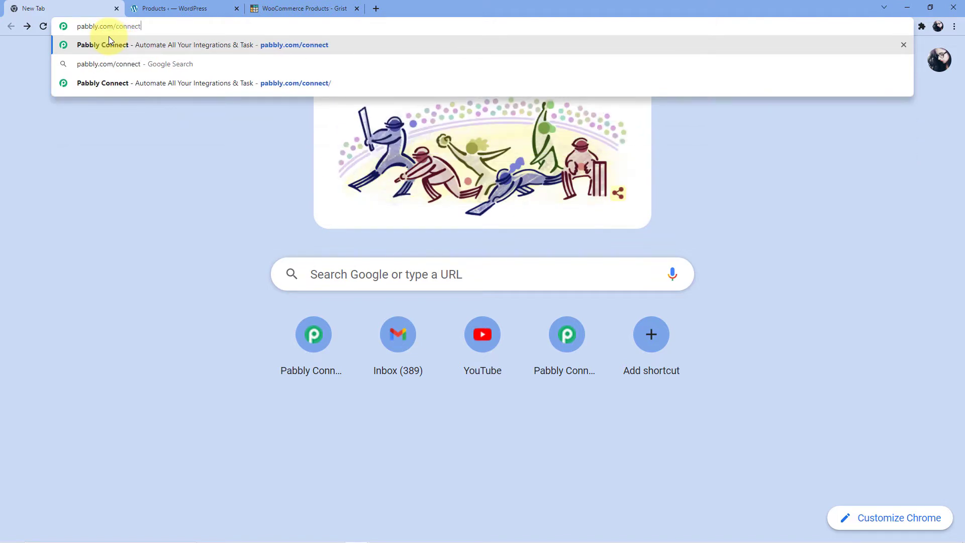
key("Return")
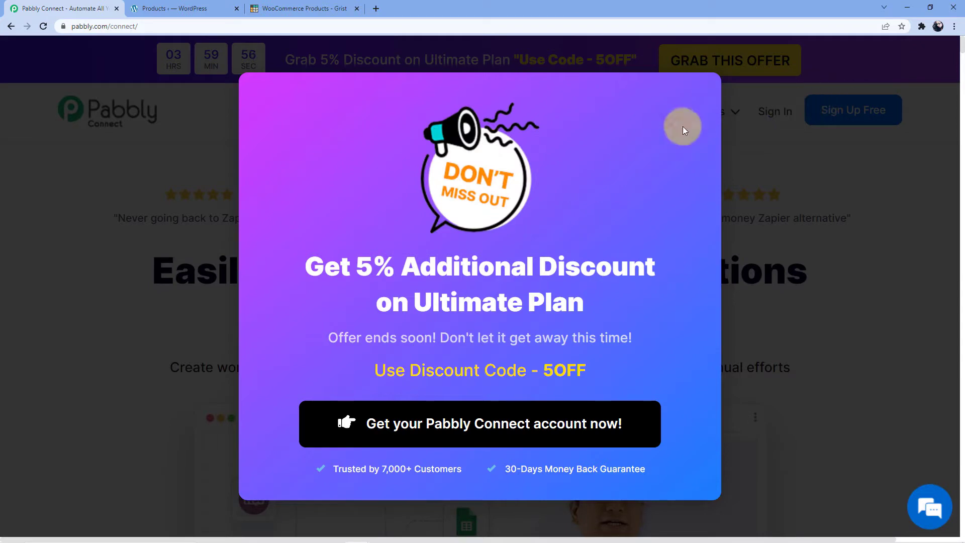
left_click(682, 129)
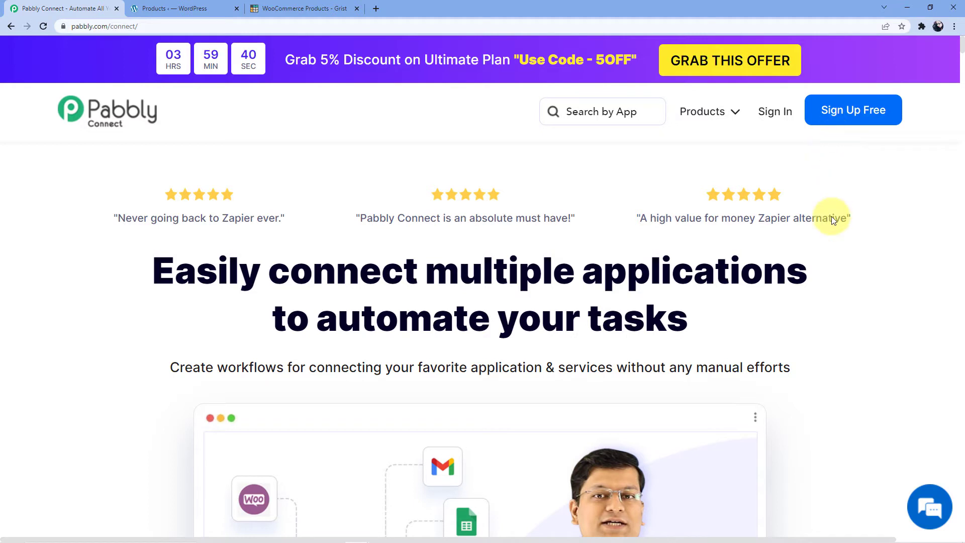
Sign in to the Pabbly account and access the Pabbly Connect application.
left_click(774, 113)
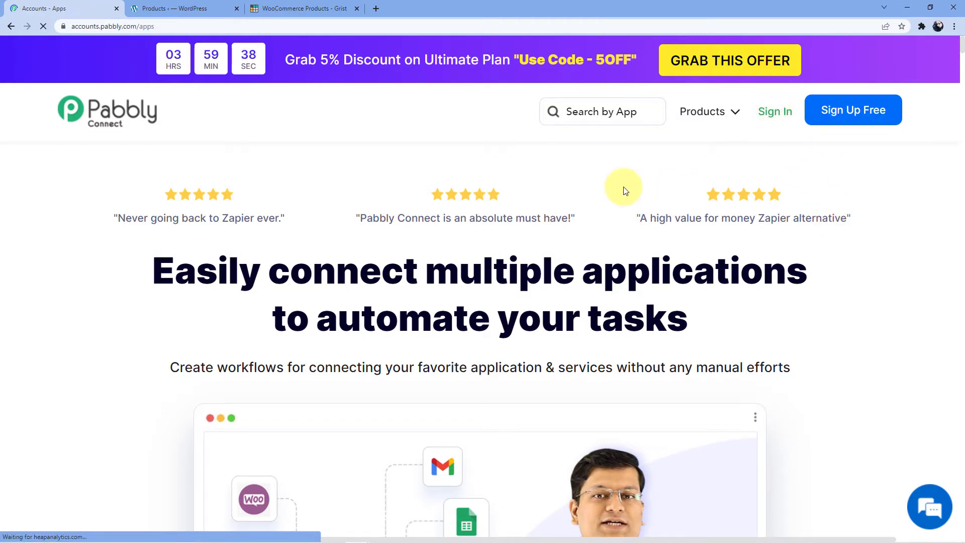
scroll(183, 275, "down", 3)
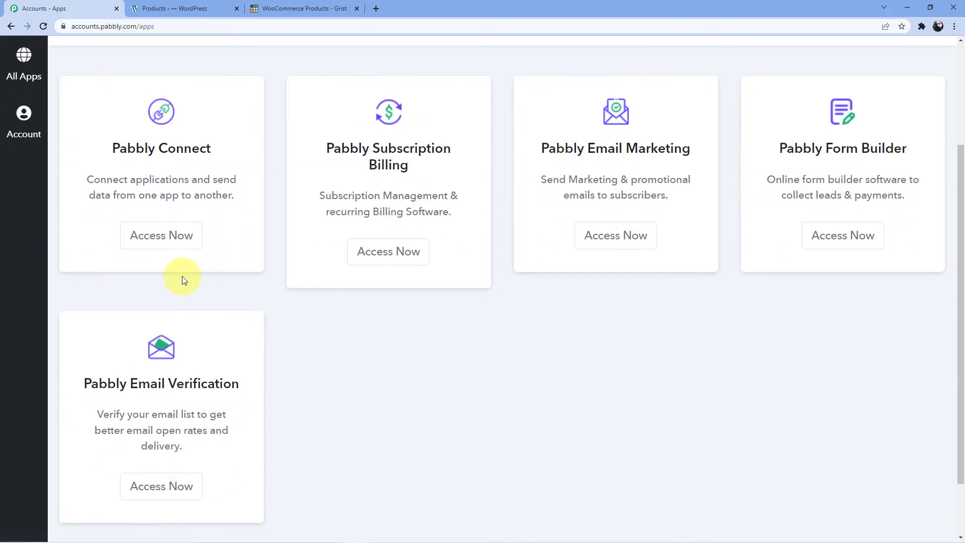
scroll(199, 169, "down", 1)
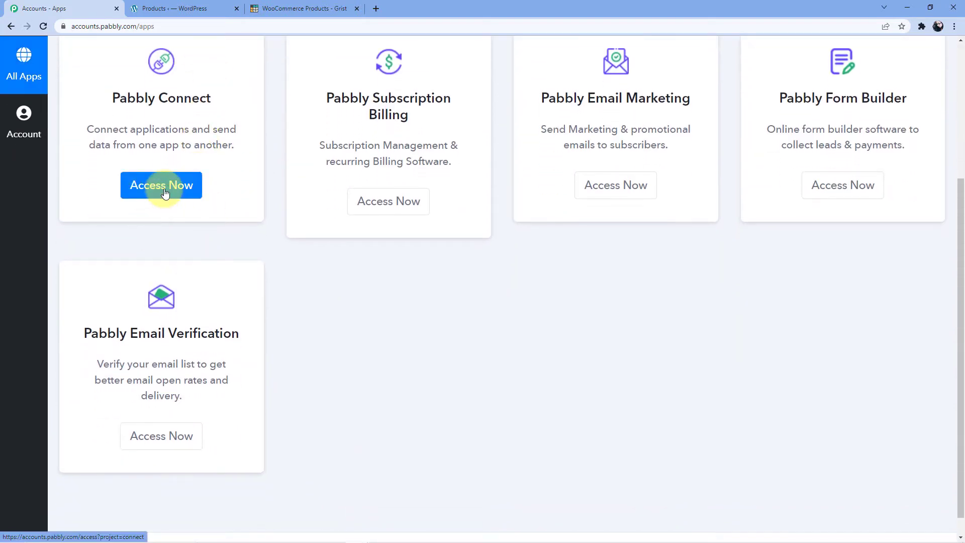
left_click(165, 193)
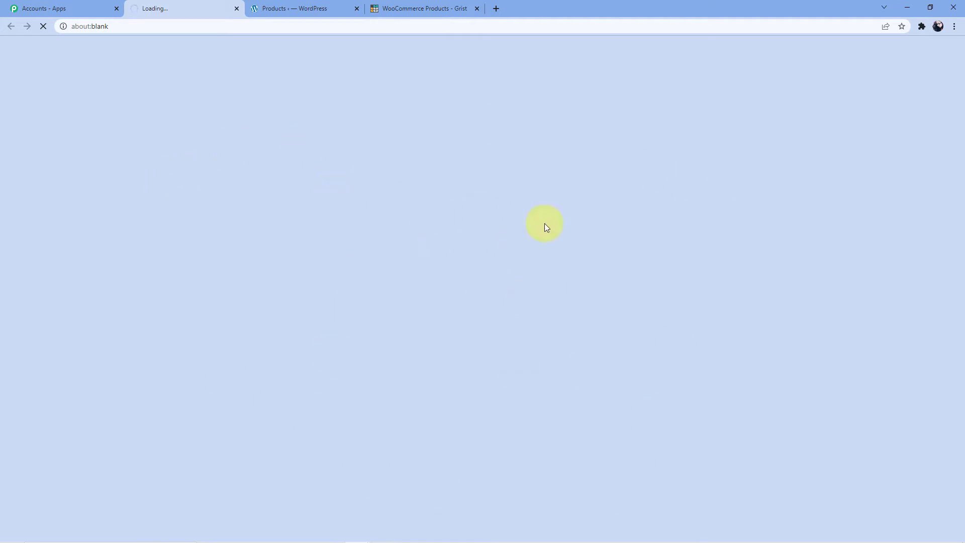
Create a new workflow named "Recruitee to Slack" from the dashboard.
scroll(473, 267, "down", 5)
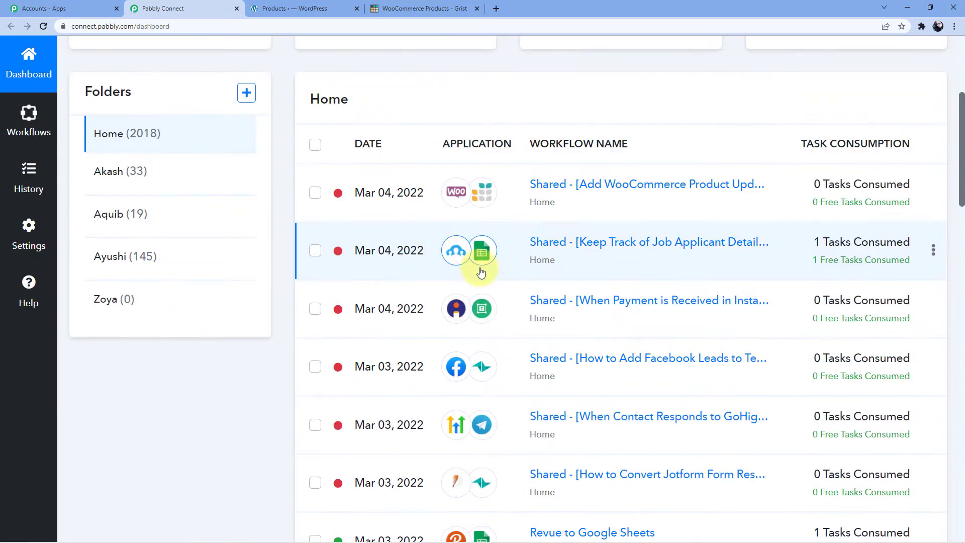
scroll(545, 394, "down", 13)
scroll(550, 453, "up", 16)
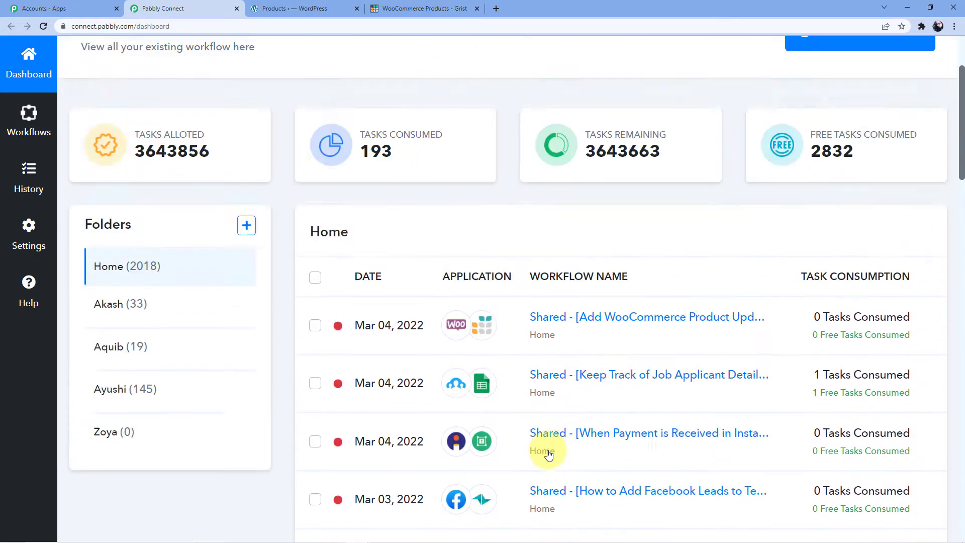
scroll(548, 454, "up", 3)
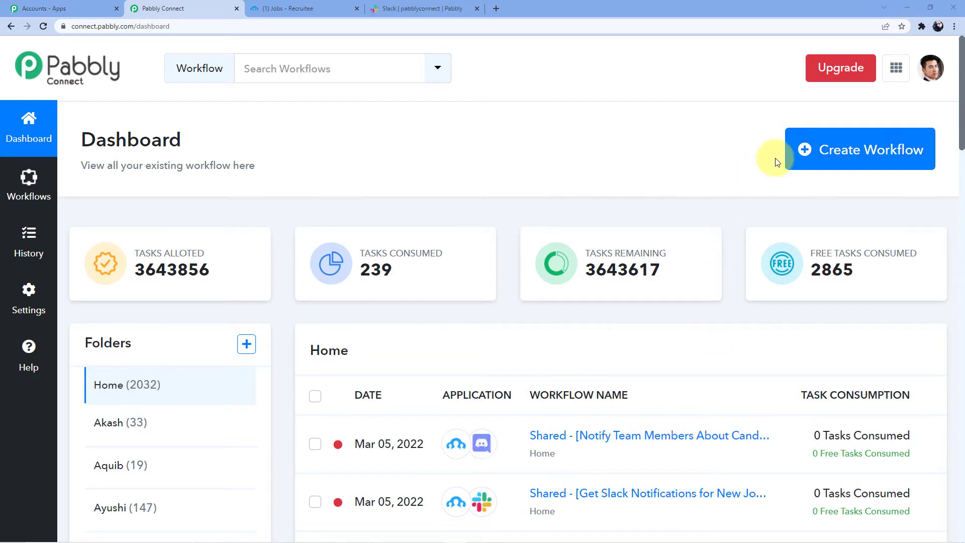
left_click(805, 149)
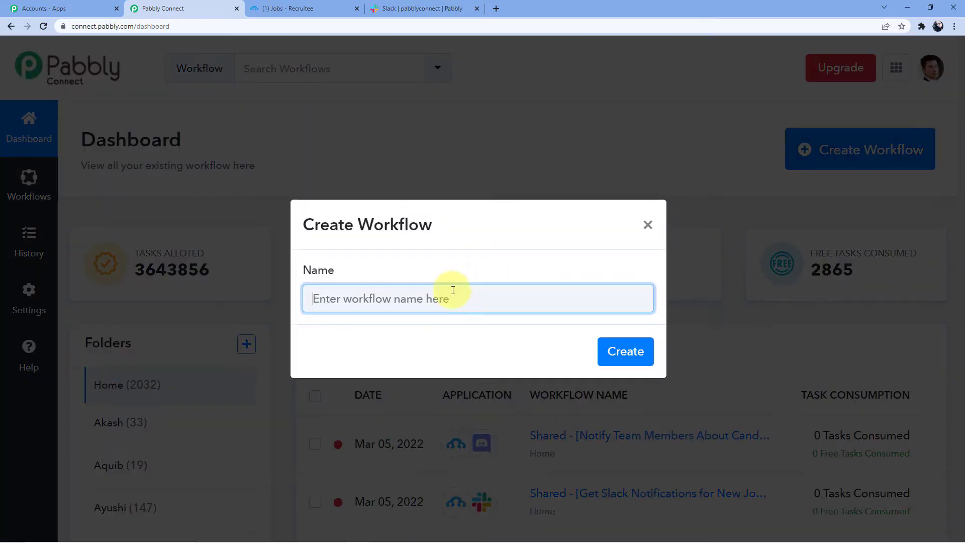
left_click(406, 300)
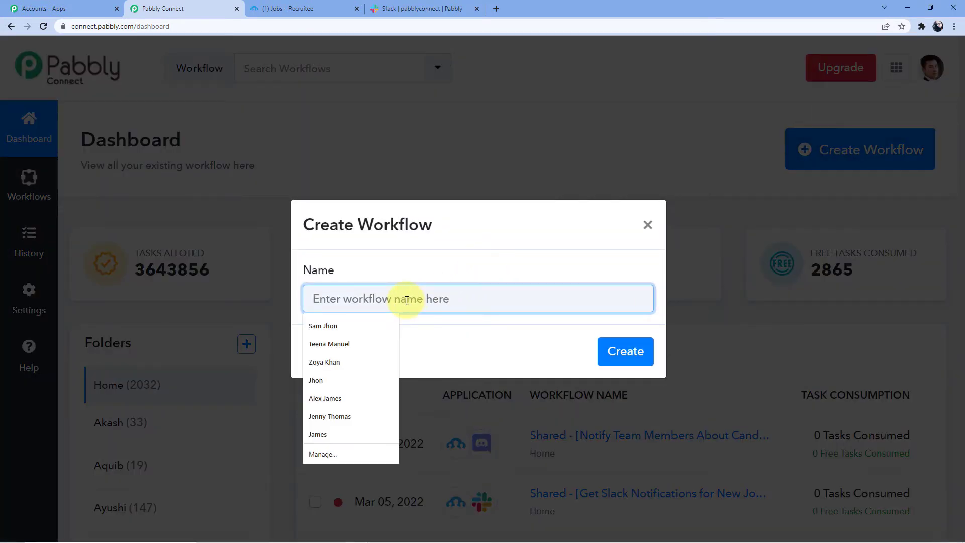
type("Recruit")
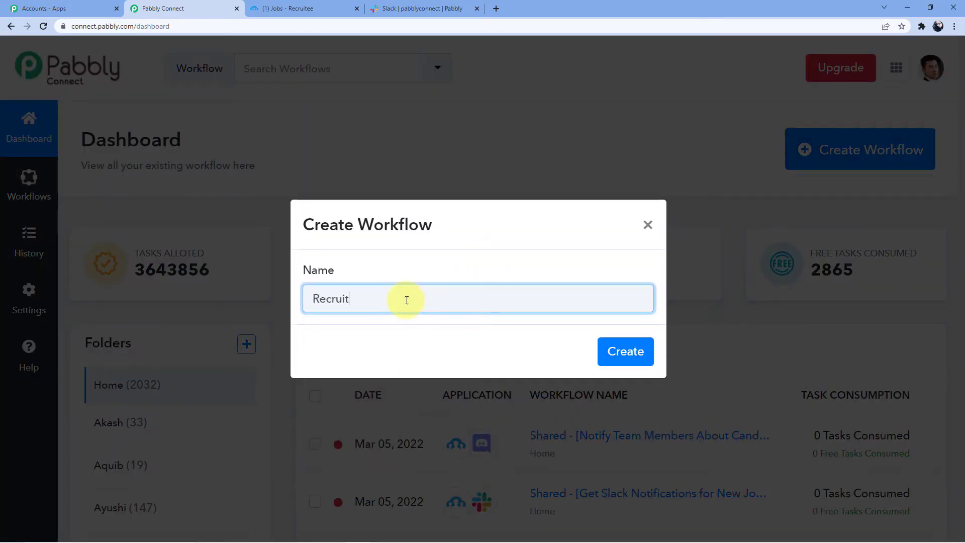
type("ee to ")
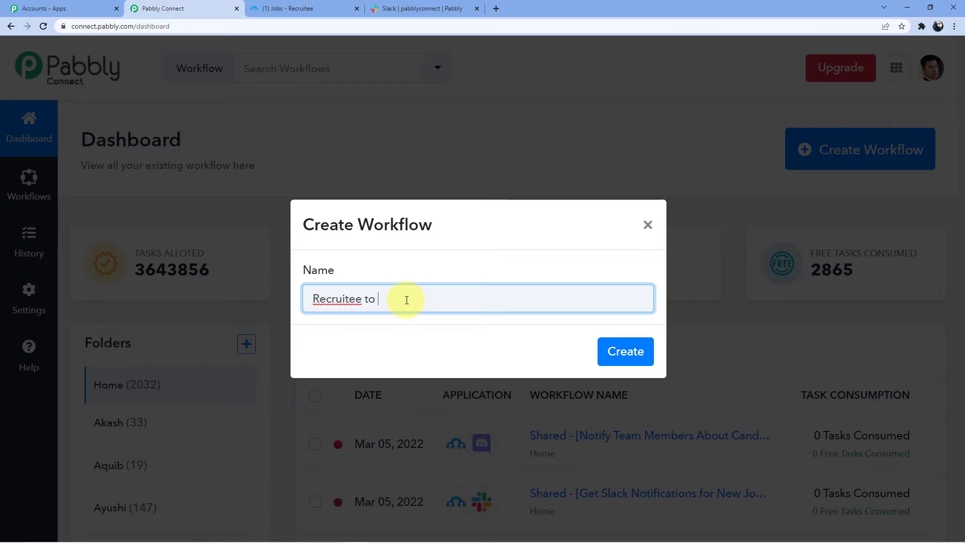
type("Slack")
left_click(625, 351)
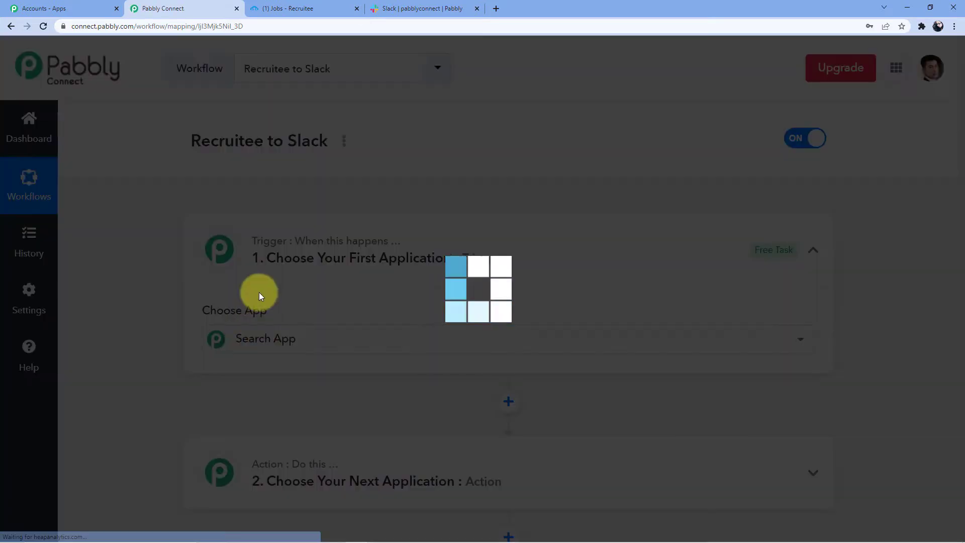
Find Recruitee among the available apps and set it as the workflow's trigger application.
scroll(259, 292, "down", 2)
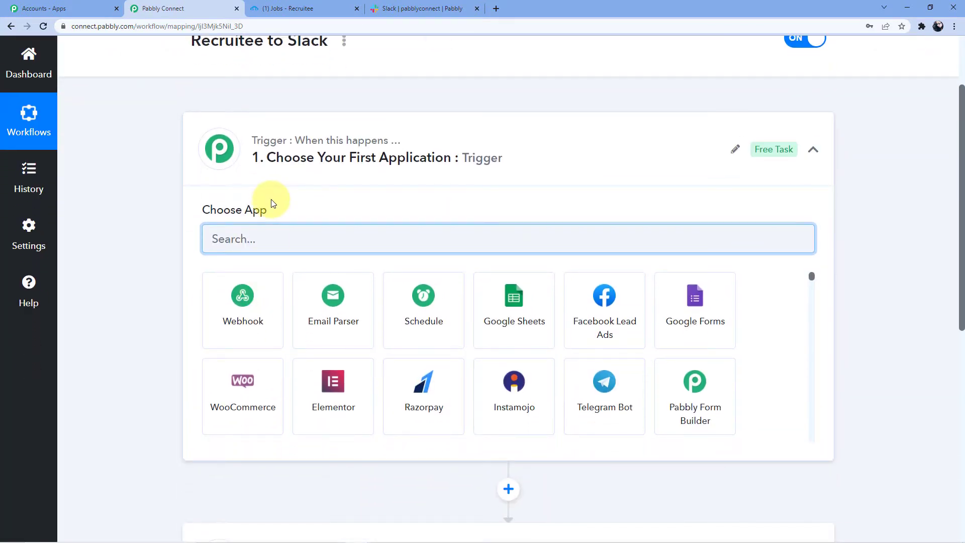
scroll(271, 199, "down", 5)
scroll(241, 327, "up", 6)
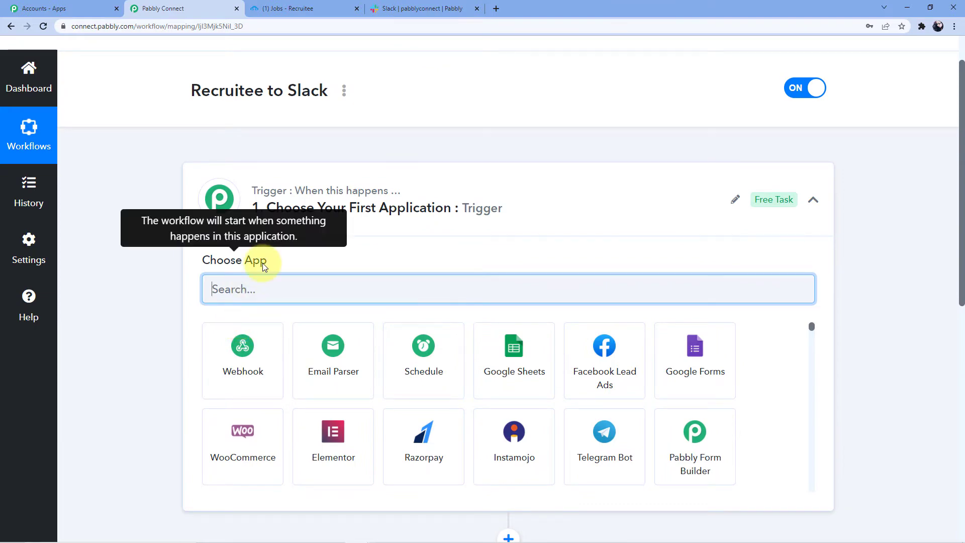
scroll(249, 295, "down", 7)
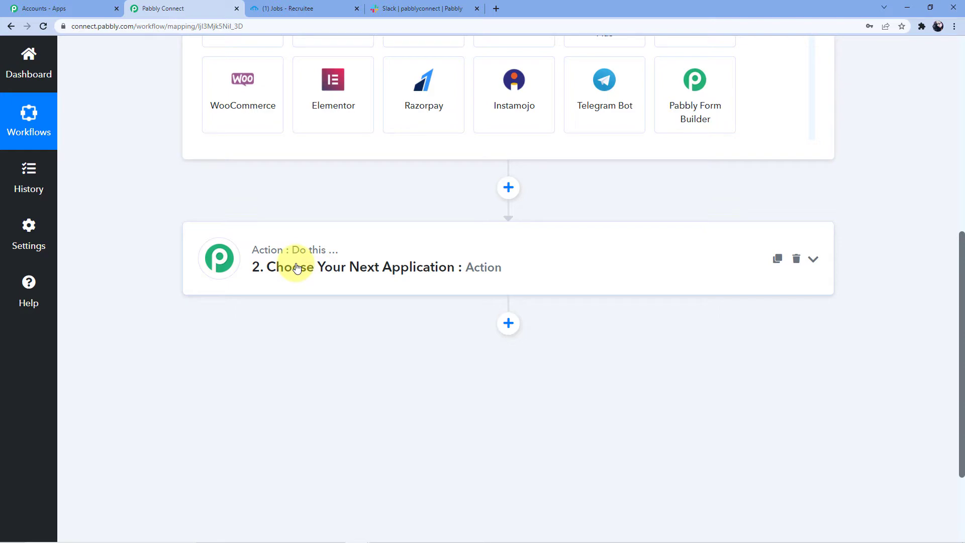
scroll(295, 267, "up", 8)
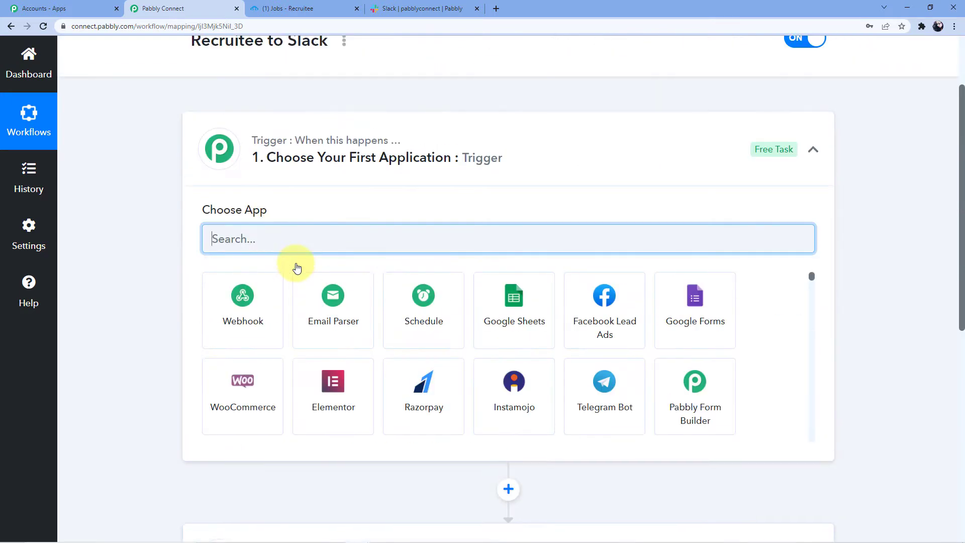
type("Re")
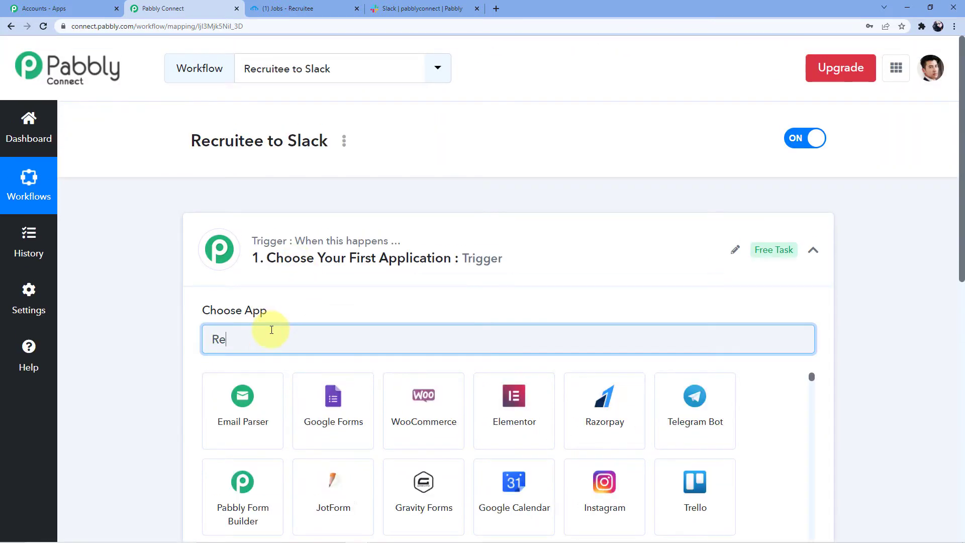
type("cruitte")
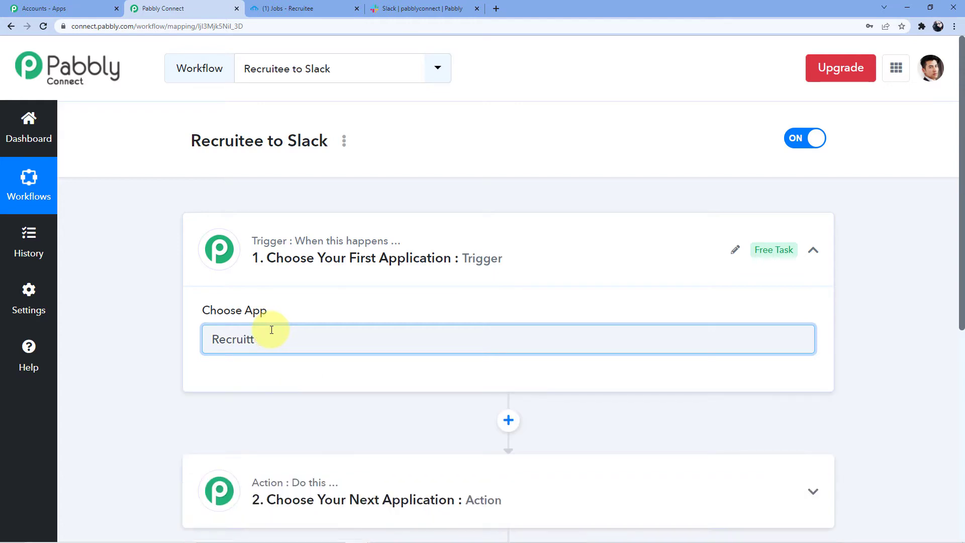
key("BackSpace")
key("BackSpace")
left_click(279, 400)
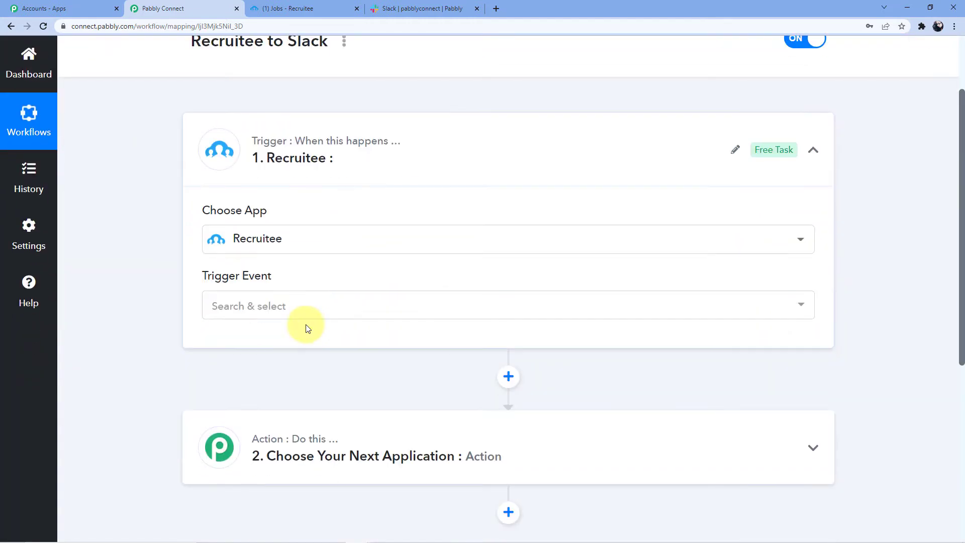
Set the trigger event to "Candidate is Moved to Another Pipeline" and decline saving a password in the browser.
left_click(282, 308)
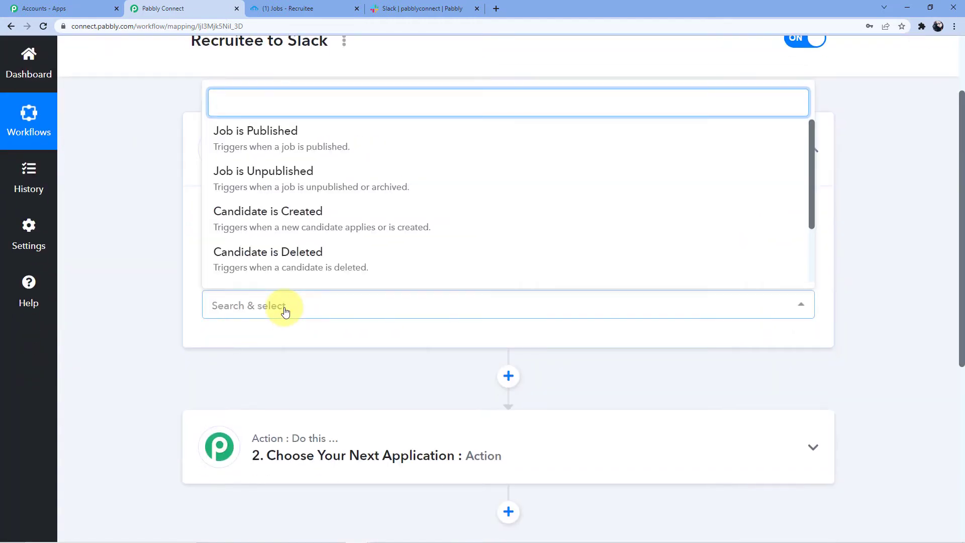
type("Pip")
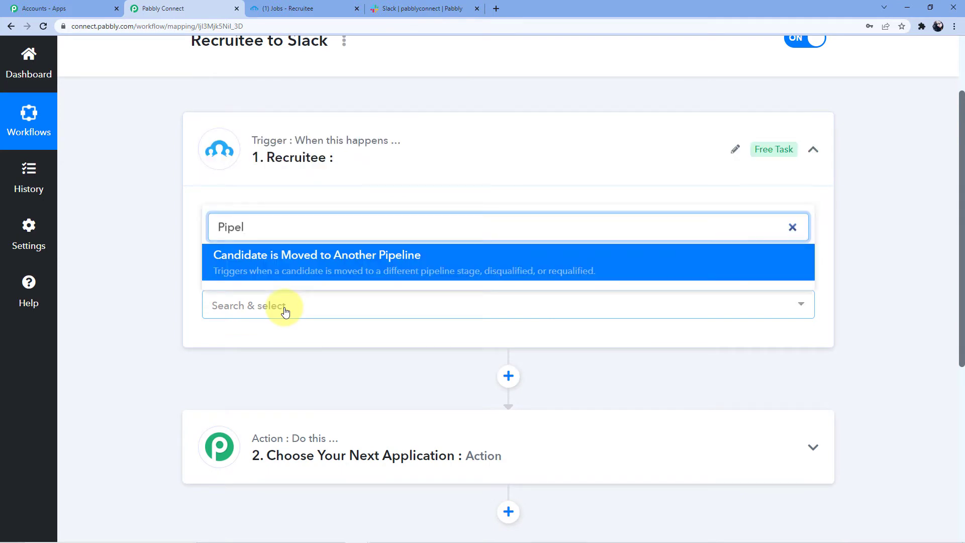
type("el")
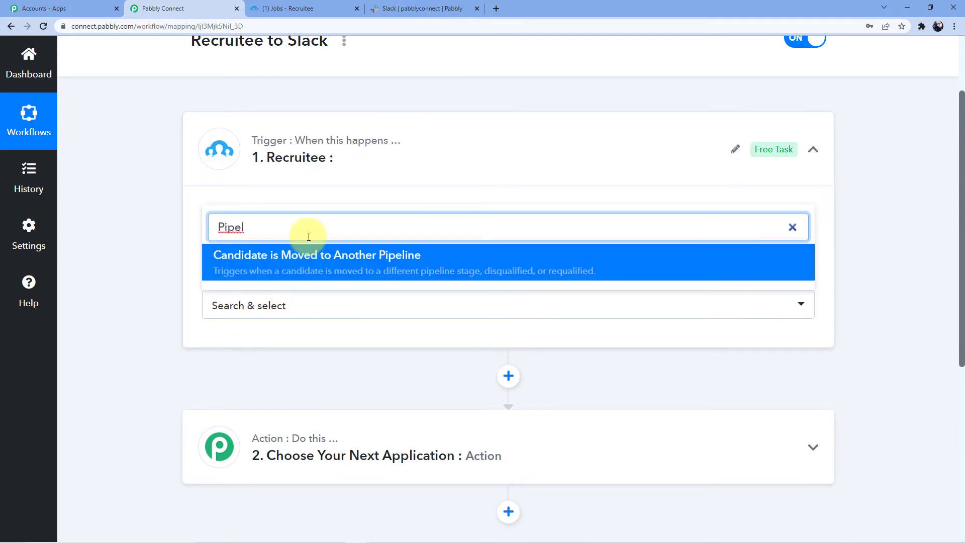
left_click(308, 261)
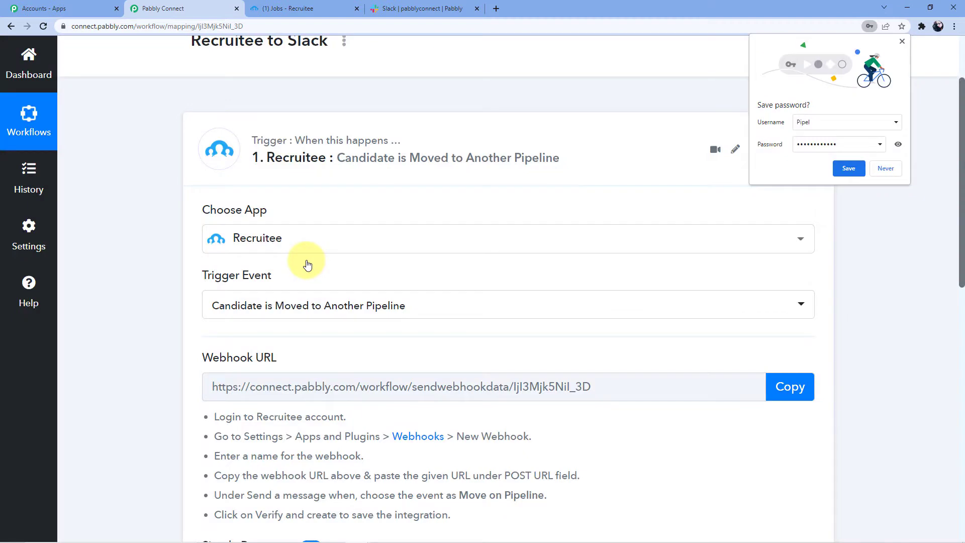
left_click(880, 169)
Copy the trigger's webhook URL and review the Recruitee setup instructions beneath it.
scroll(442, 225, "down", 1)
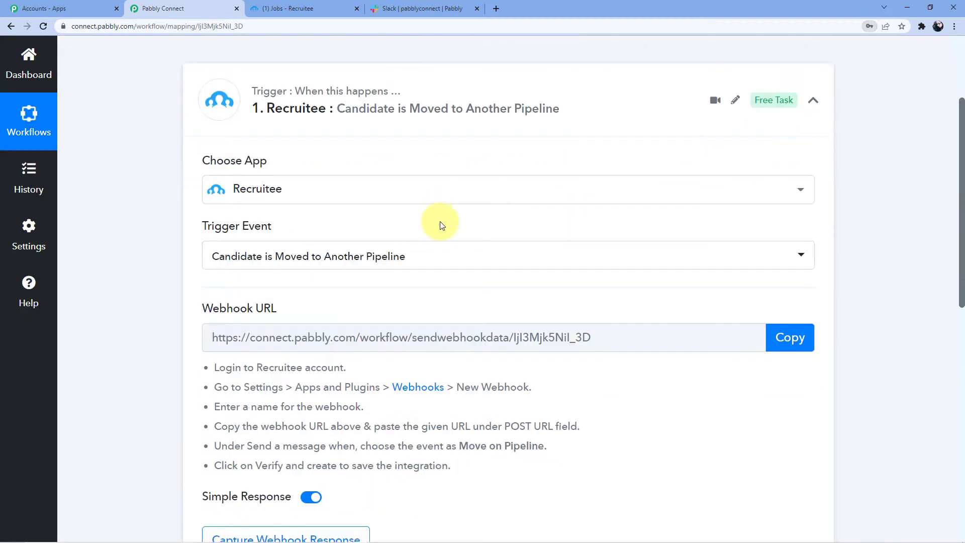
scroll(441, 225, "down", 3)
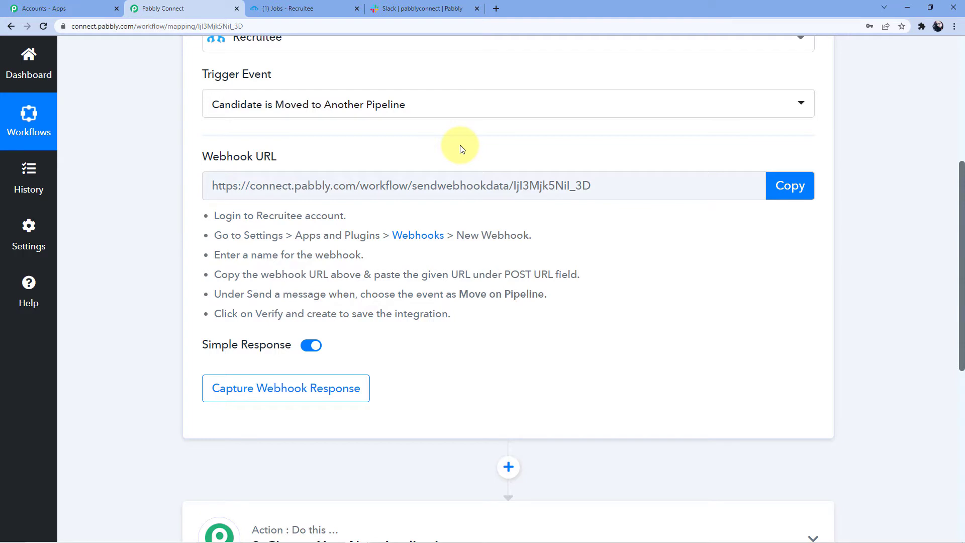
left_click(782, 186)
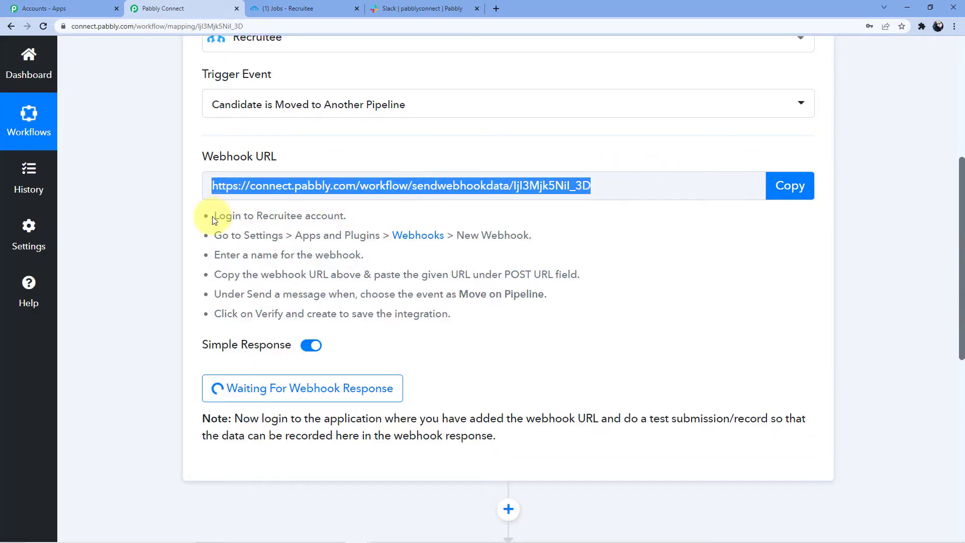
left_click_drag(212, 216, 488, 320)
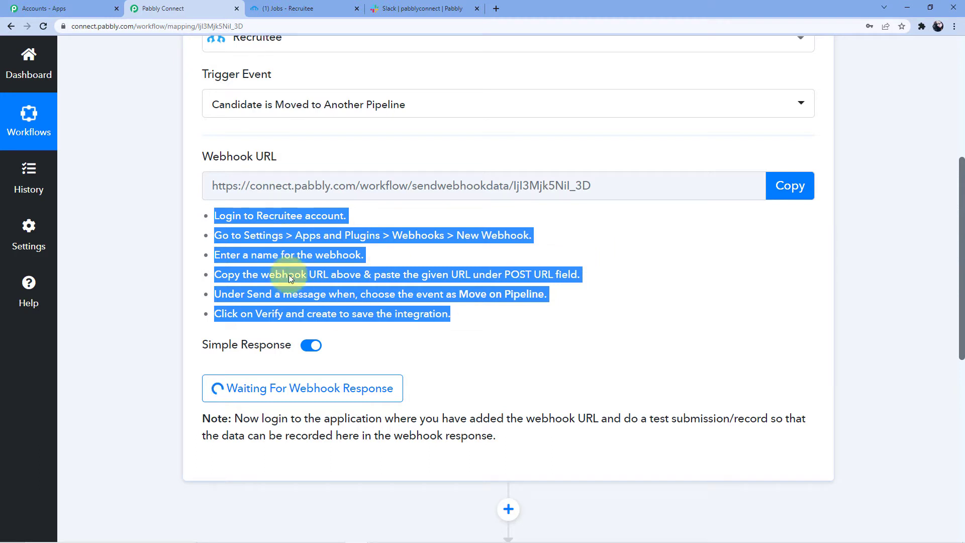
Switch to Recruitee and open the Webhooks page in its Apps and plugins settings.
left_click(302, 9)
left_click(31, 458)
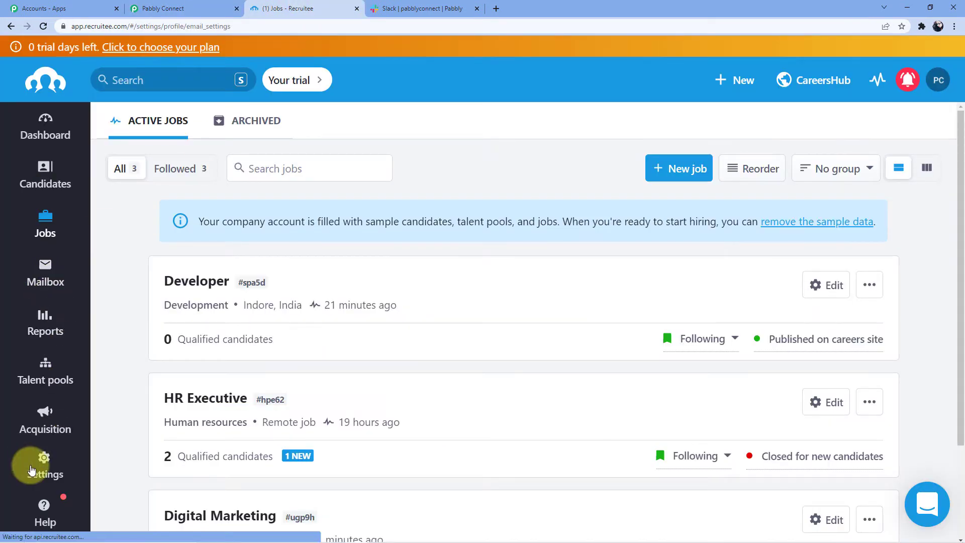
scroll(205, 323, "down", 8)
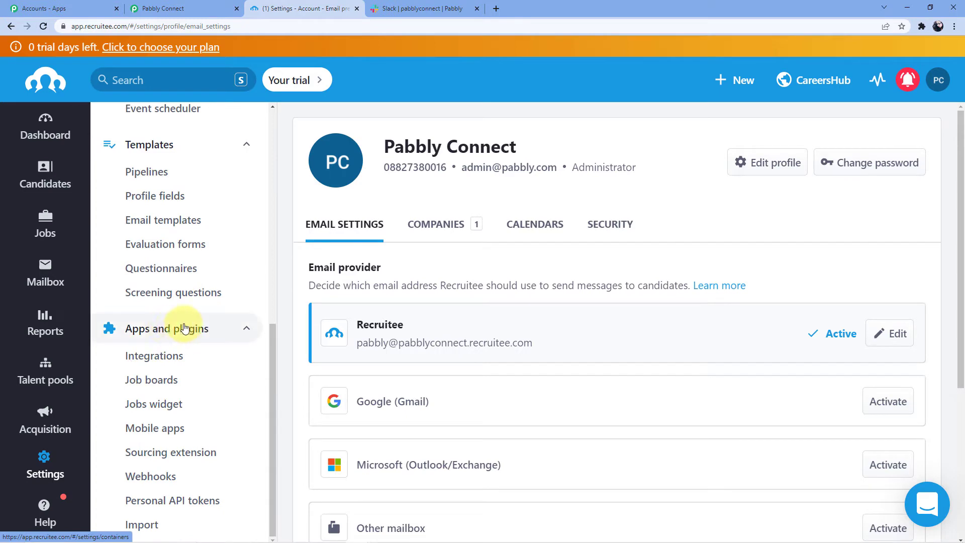
scroll(189, 329, "down", 3)
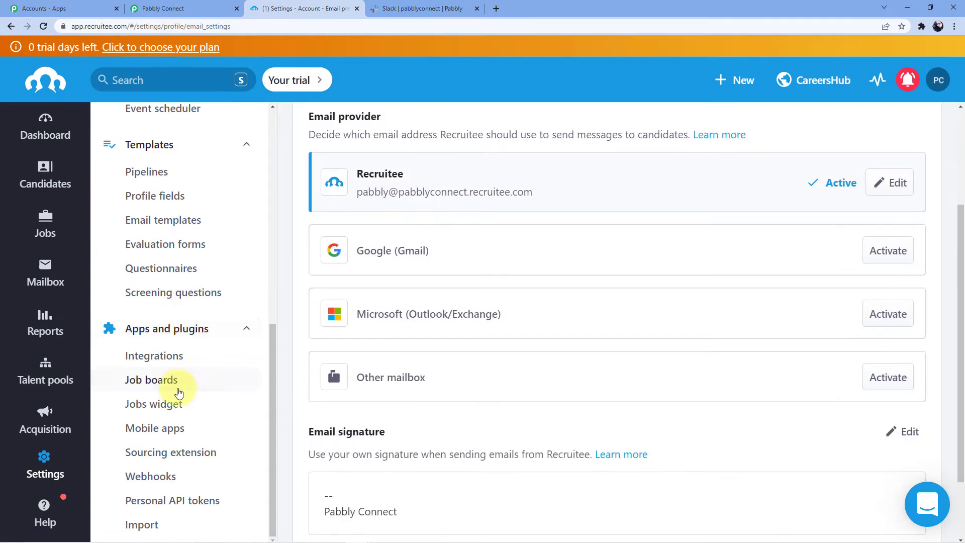
left_click(178, 477)
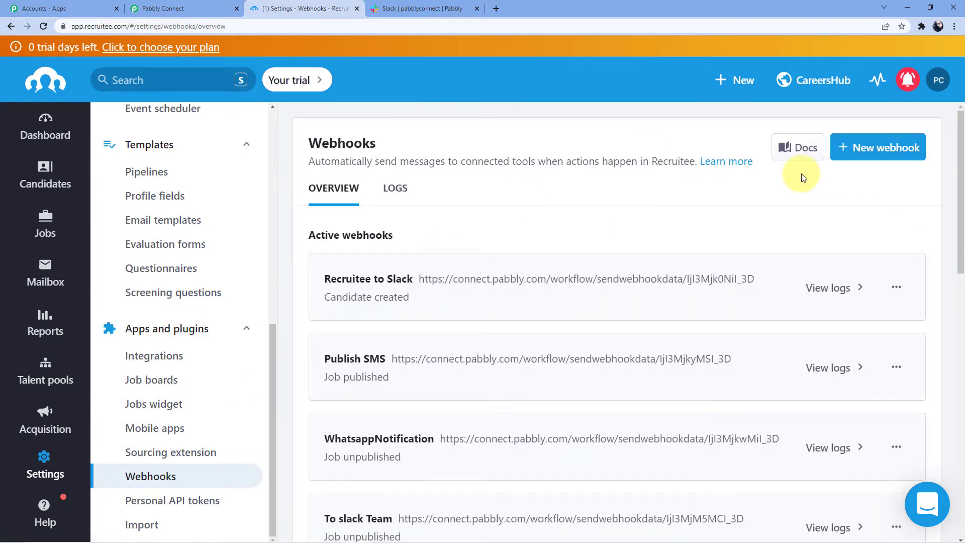
Start a new webhook and name it "Recruitee to Slack integration".
left_click(872, 155)
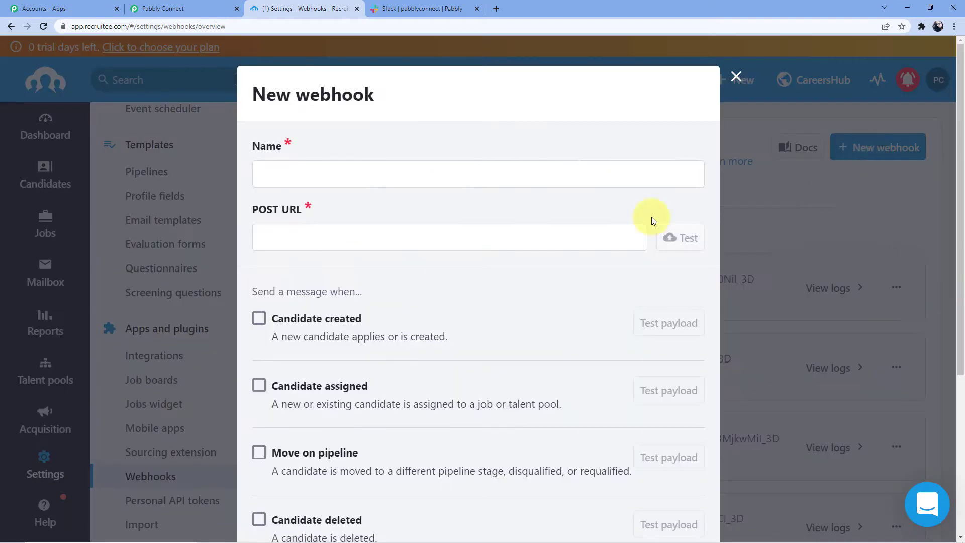
left_click(360, 182)
type("Re")
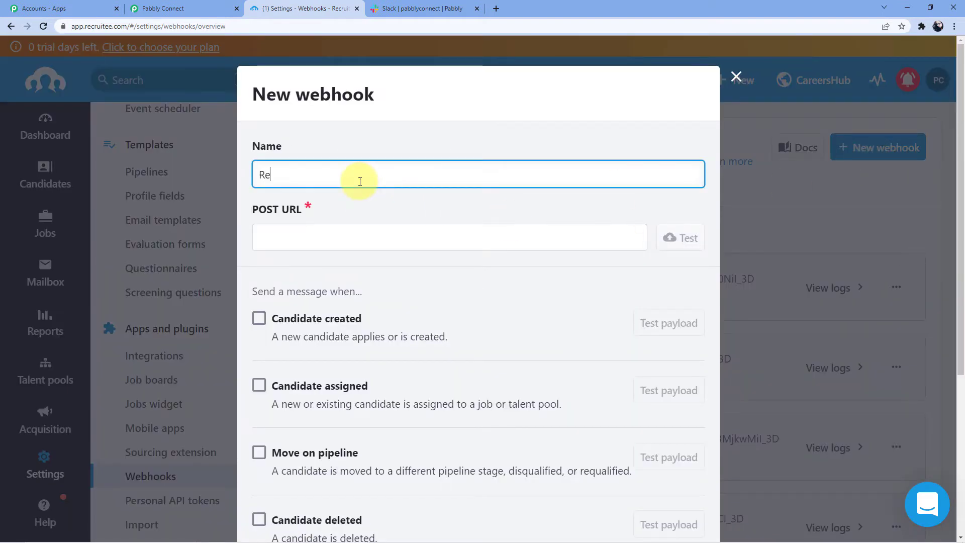
type("cruitee to Slack integration")
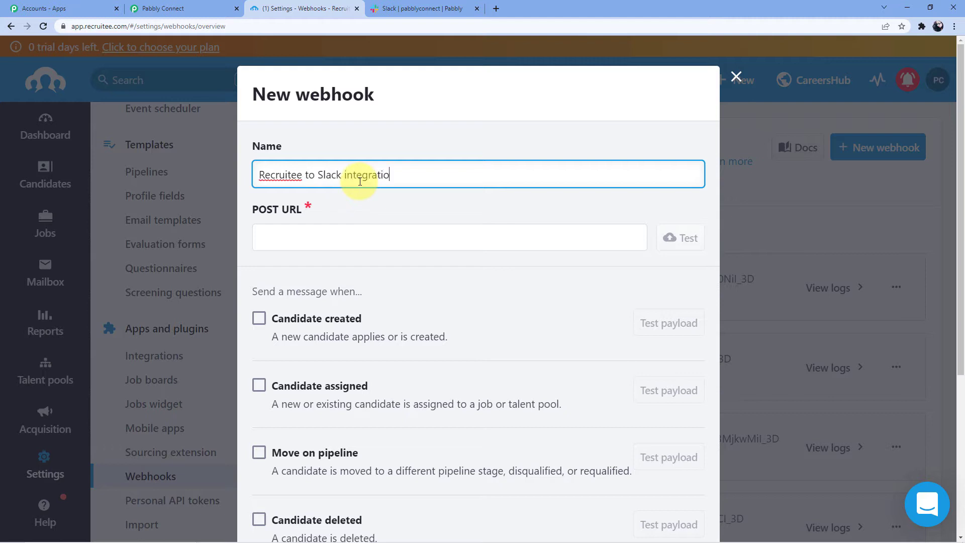
Copy the trigger's webhook URL from Pabbly Connect and paste it as the new Recruitee webhook's POST URL.
left_click(305, 239)
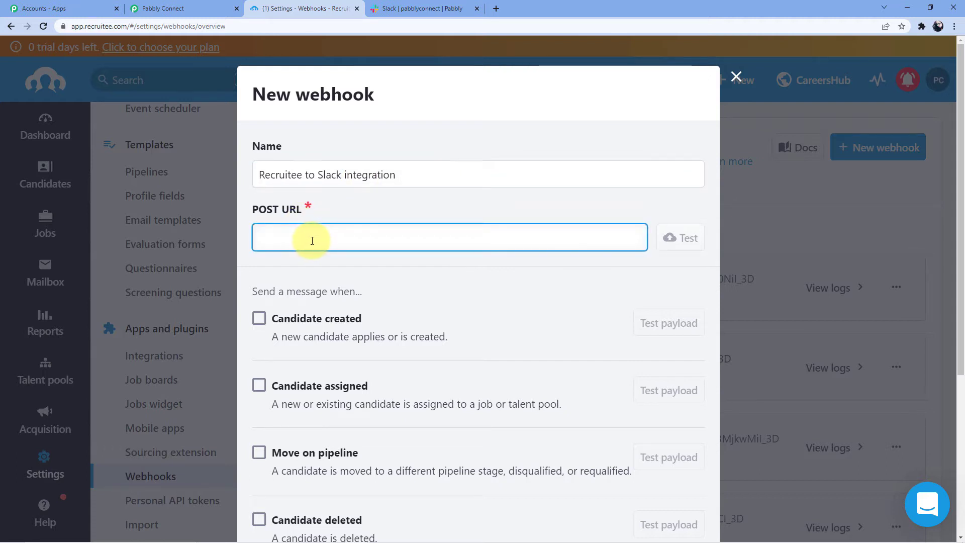
left_click(166, 8)
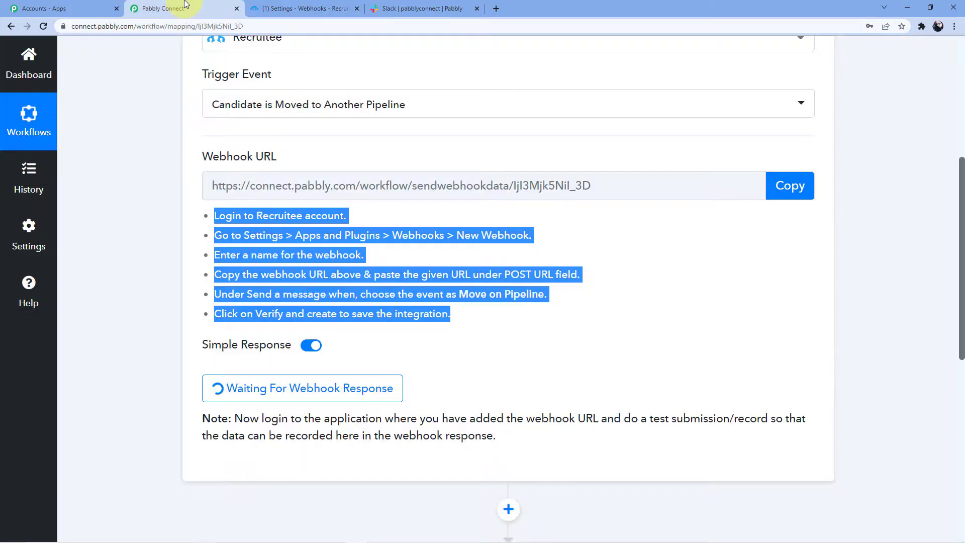
left_click(655, 189)
left_click(789, 187)
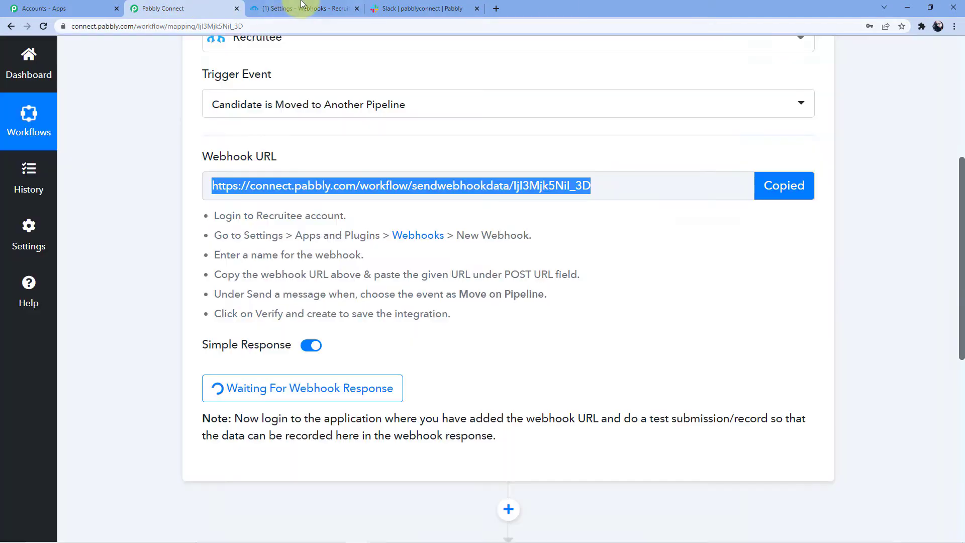
left_click(301, 9)
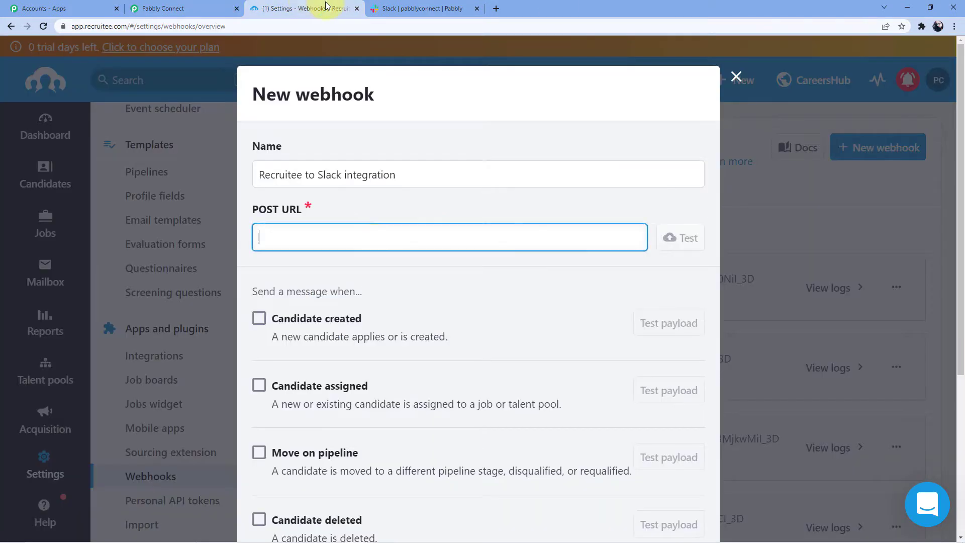
key("ctrl+v")
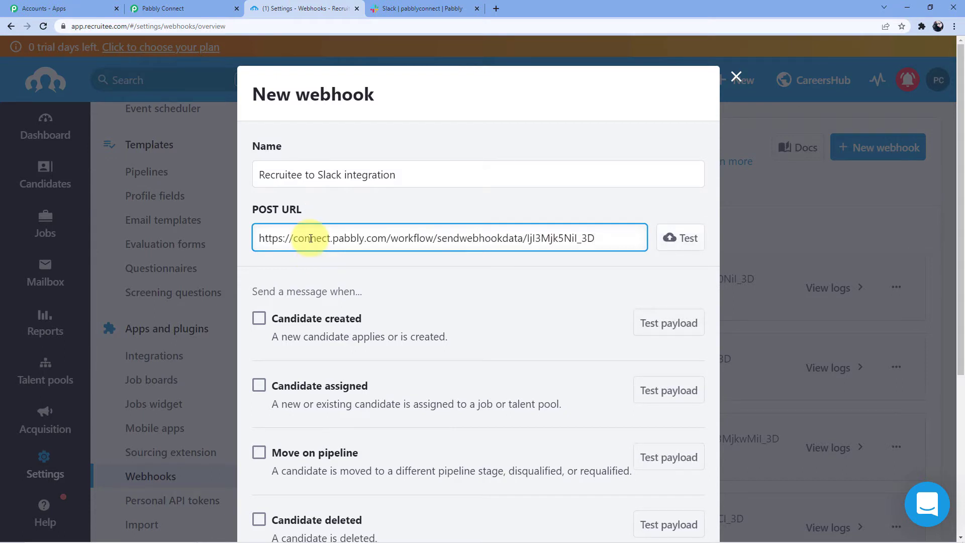
Check the required event in the Pabbly Connect instructions, enable "Move on pipeline" for the Recruitee webhook, and verify and create it.
scroll(351, 196, "down", 3)
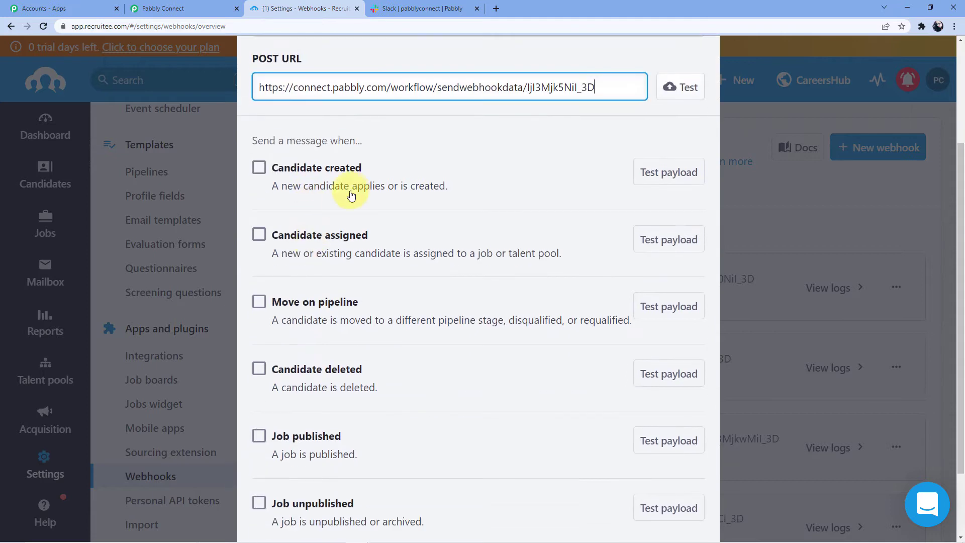
left_click(201, 9)
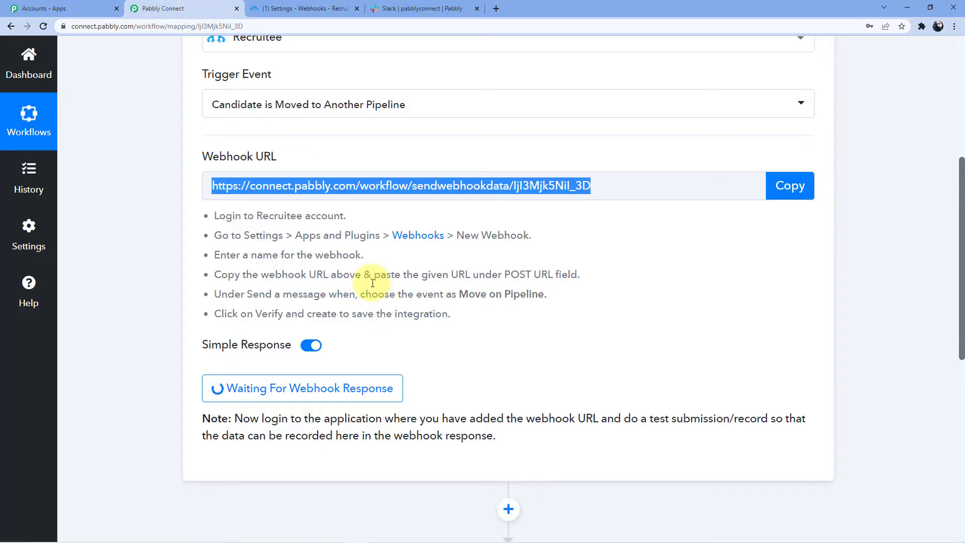
left_click_drag(459, 295, 546, 295)
left_click(387, 9)
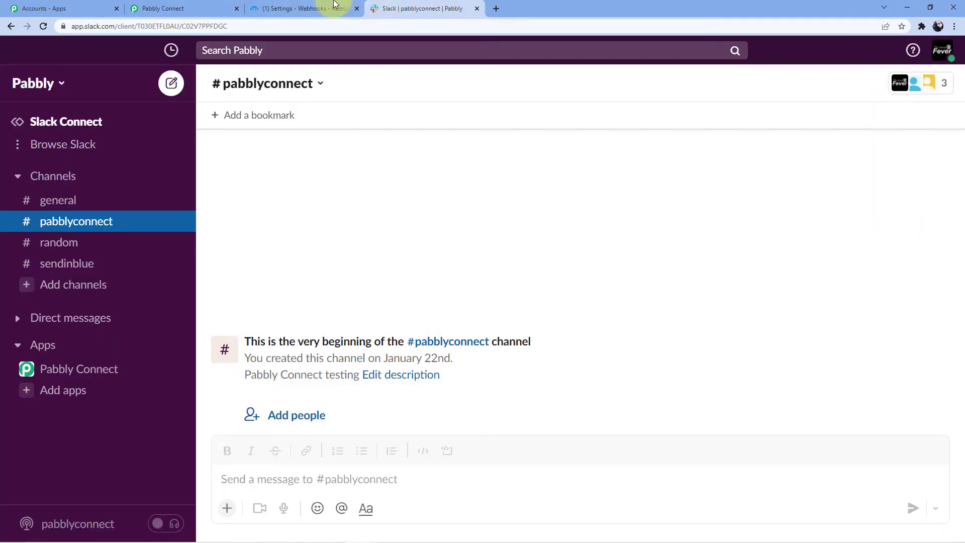
left_click(334, 8)
scroll(431, 328, "down", 2)
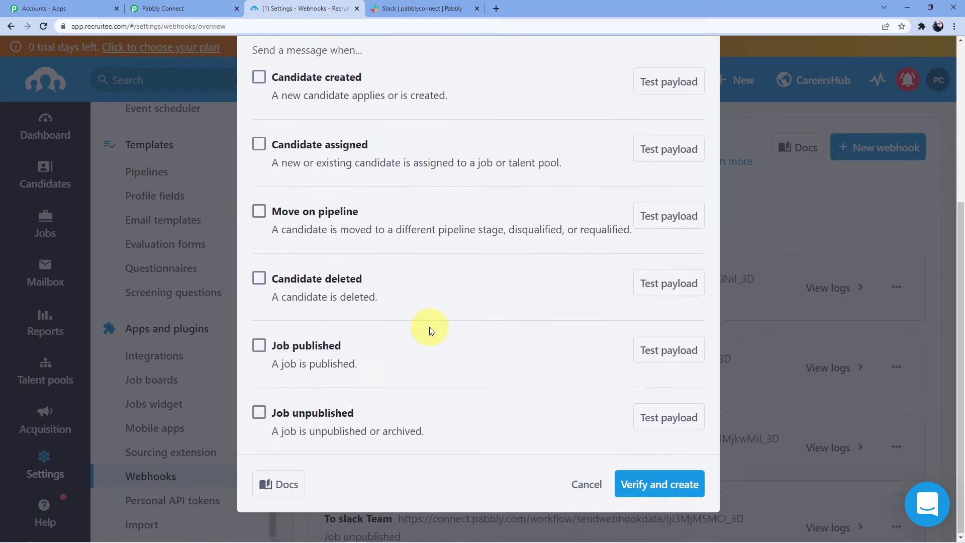
scroll(323, 351, "up", 3)
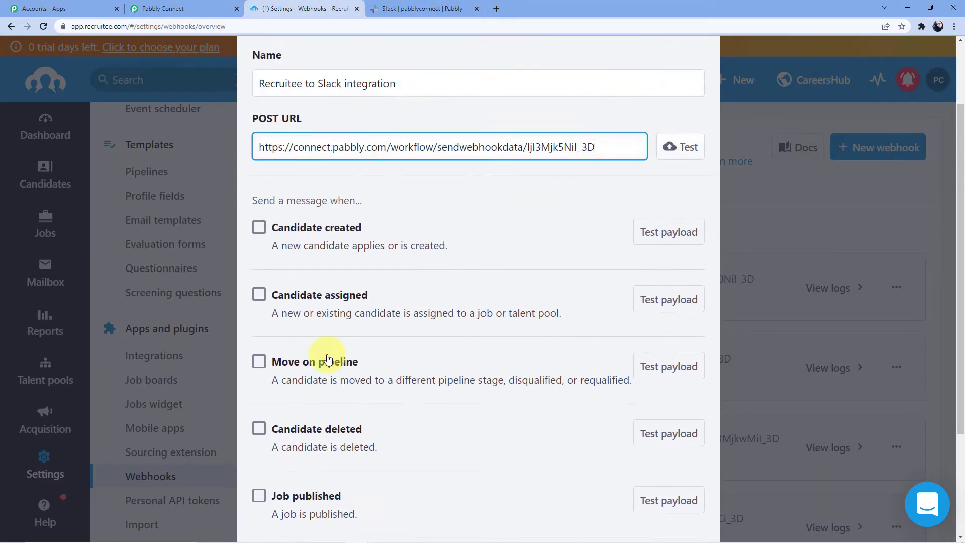
left_click(289, 362)
scroll(424, 316, "down", 3)
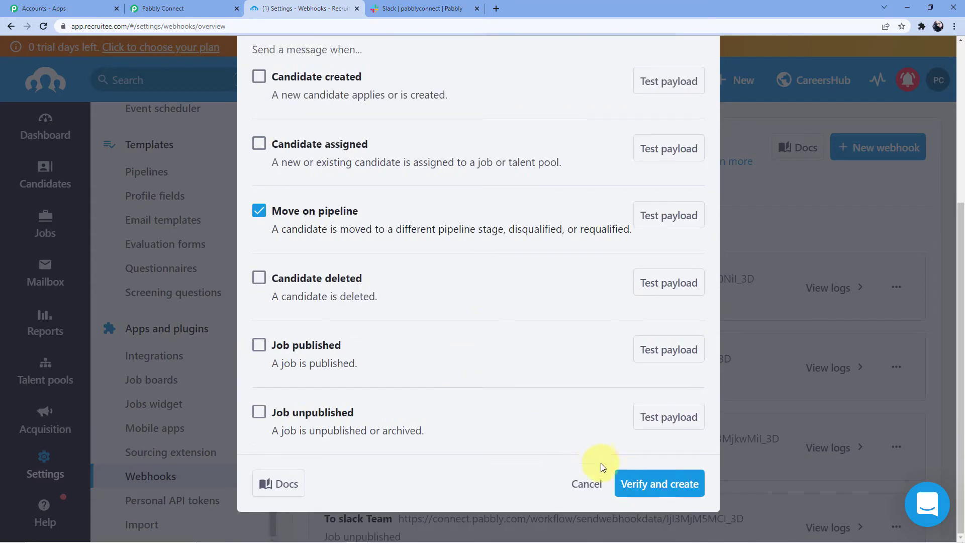
left_click(650, 484)
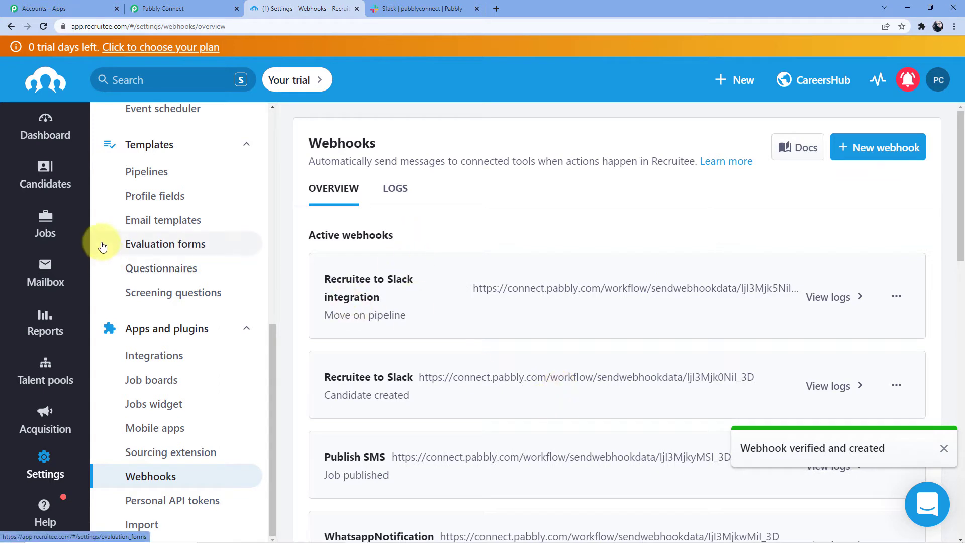
Return to the Pabbly Connect workflow and start re-capturing the trigger's webhook response.
scroll(231, 228, "up", 4)
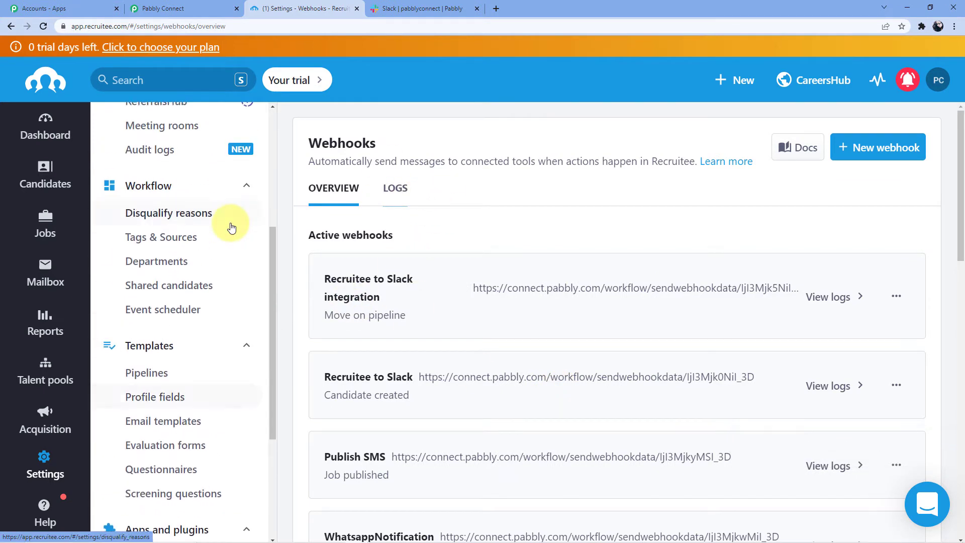
left_click(44, 123)
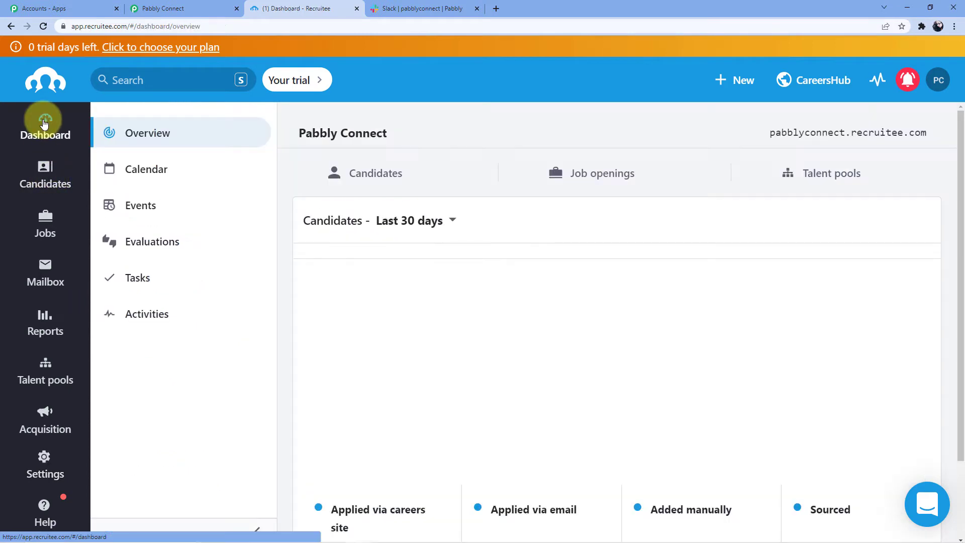
left_click(160, 8)
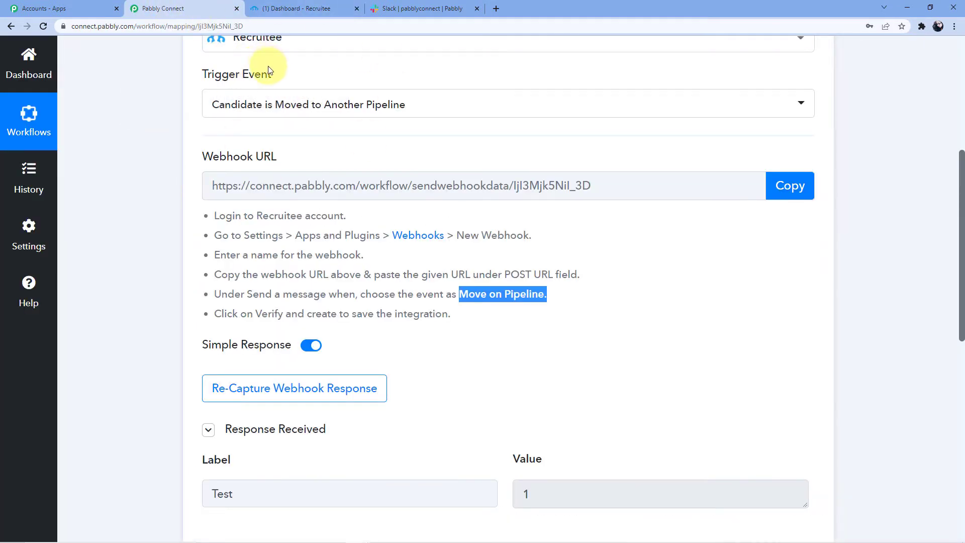
scroll(302, 226, "down", 3)
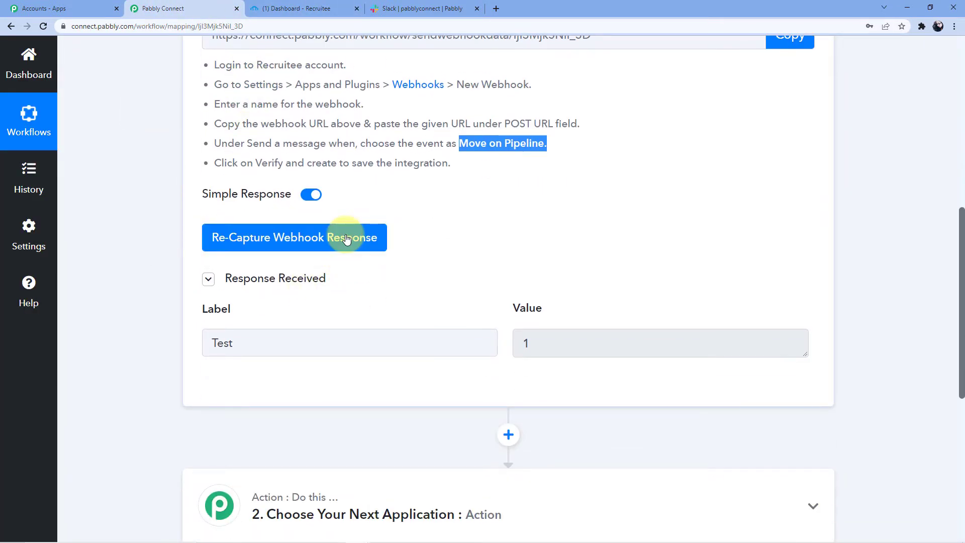
left_click(283, 247)
left_click(442, 374)
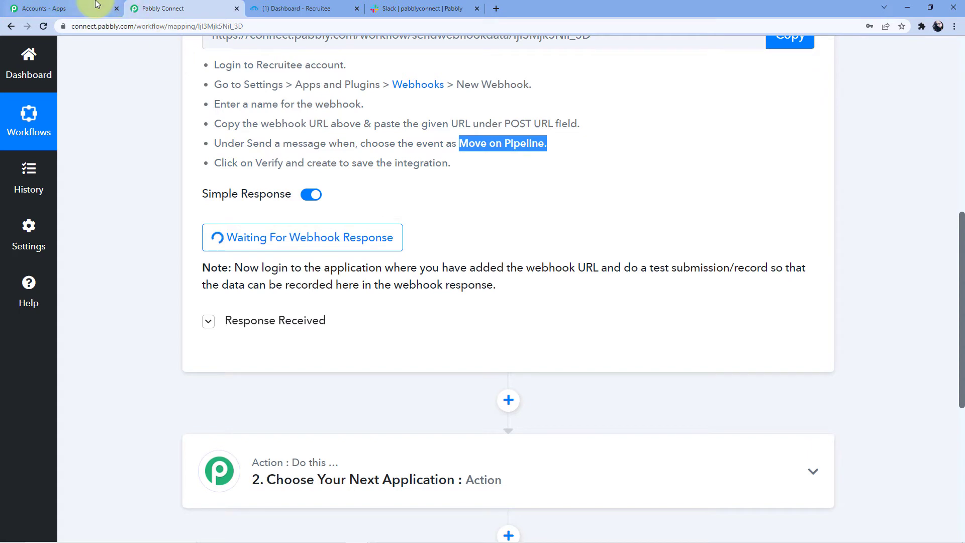
left_click(97, 4)
left_click(225, 7)
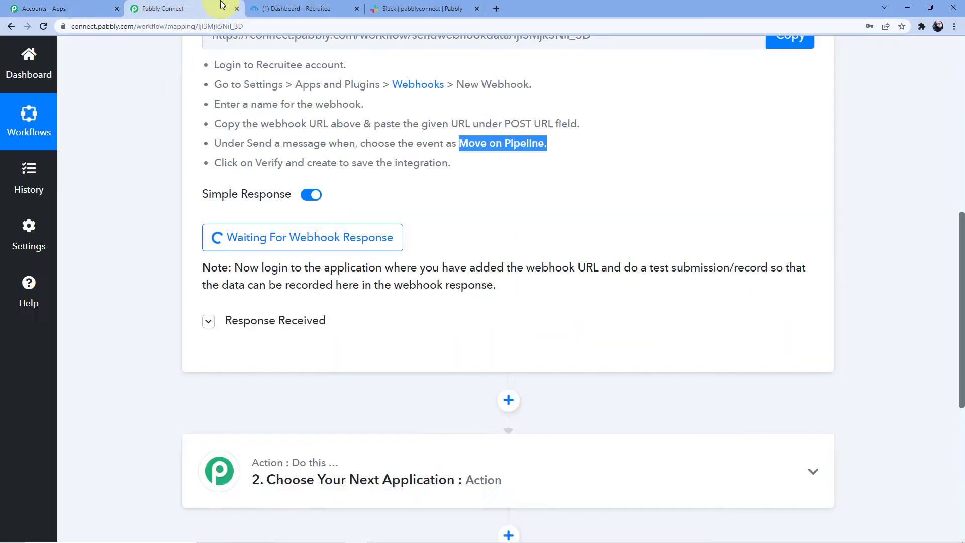
In Recruitee, open the HR Executive job's pipeline and move the first candidate from Applied to Hired.
left_click(283, 4)
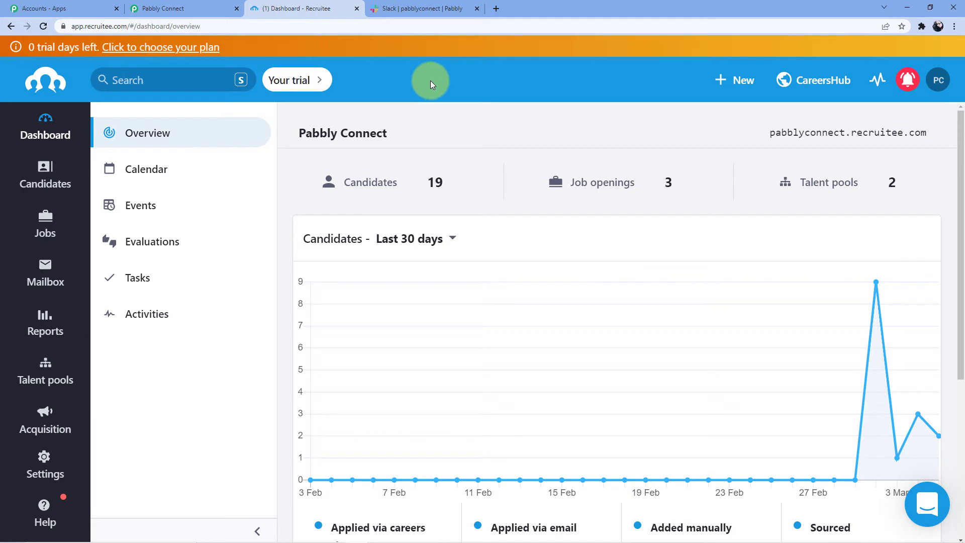
left_click(48, 220)
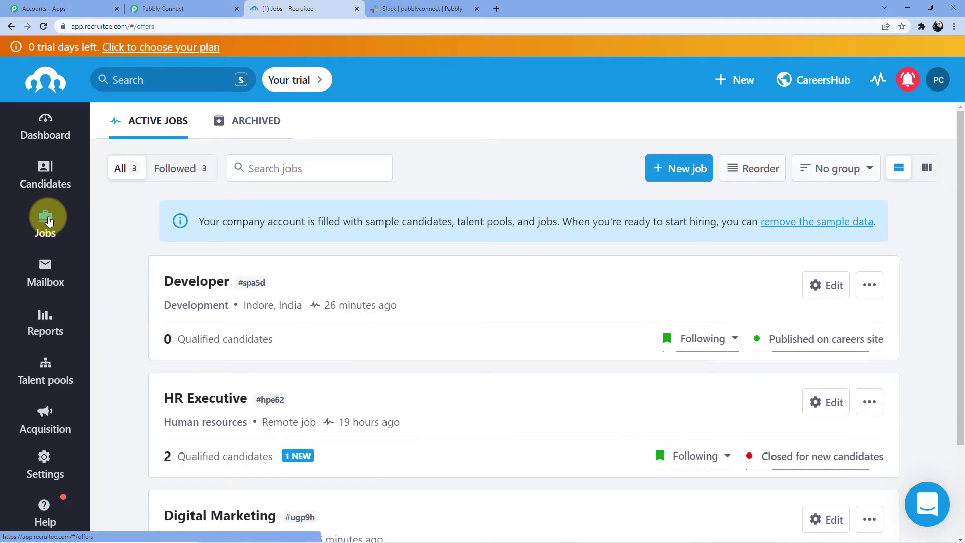
left_click(43, 381)
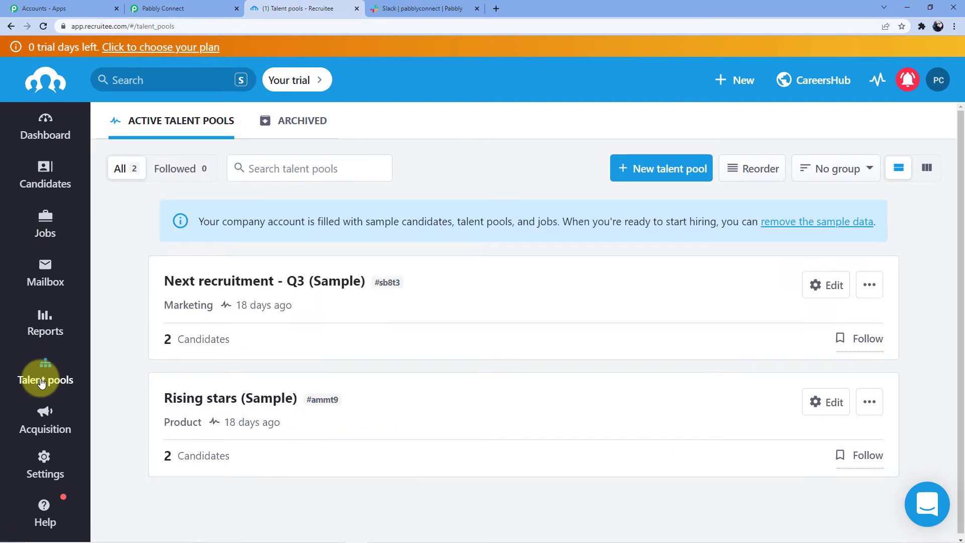
left_click(47, 225)
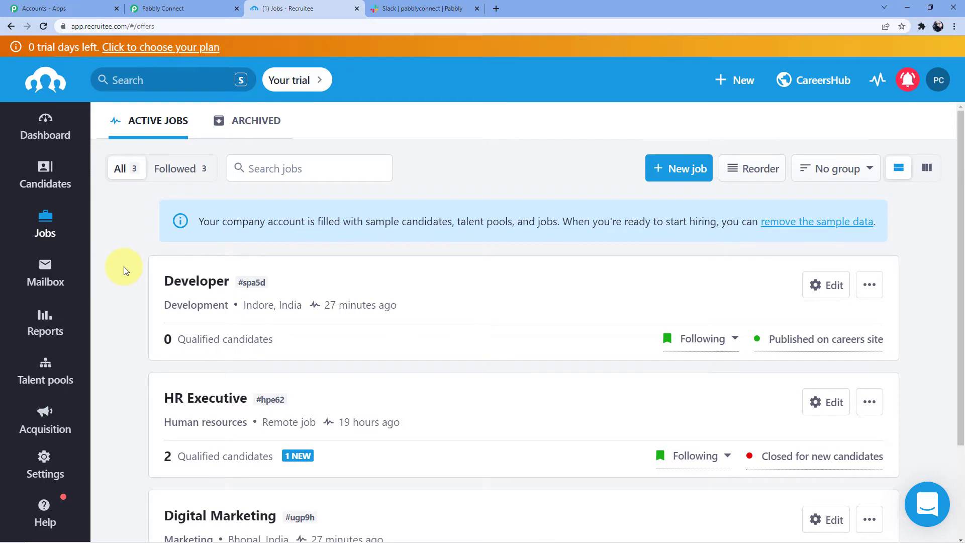
scroll(276, 251, "down", 2)
left_click(205, 304)
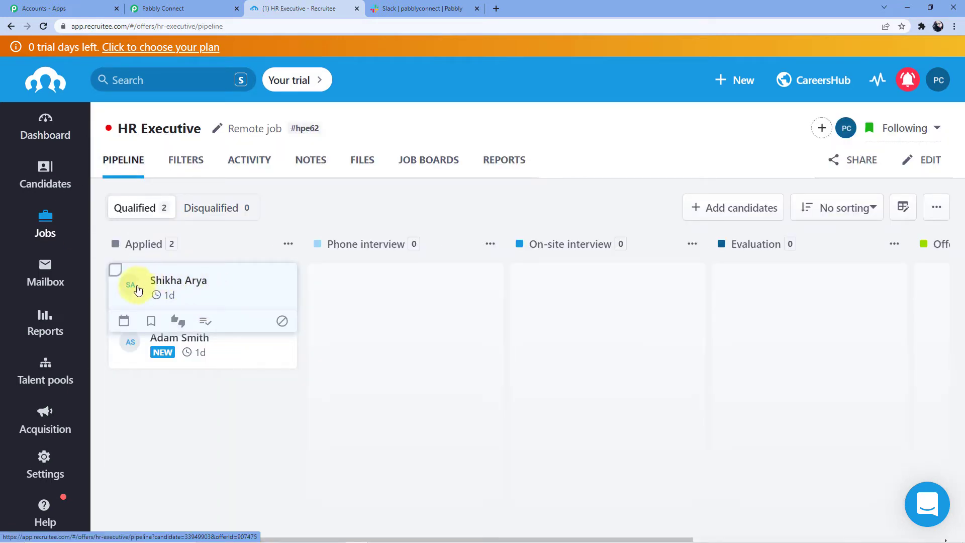
left_click_drag(133, 279, 779, 286)
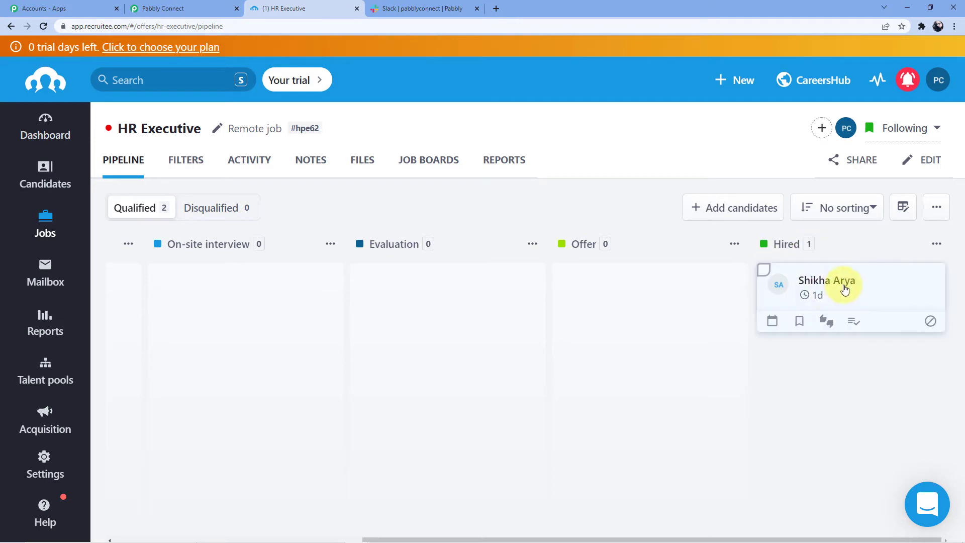
Switch to Pabbly Connect and examine the captured webhook response, including the event type and the candidate's name and phone fields.
left_click(181, 9)
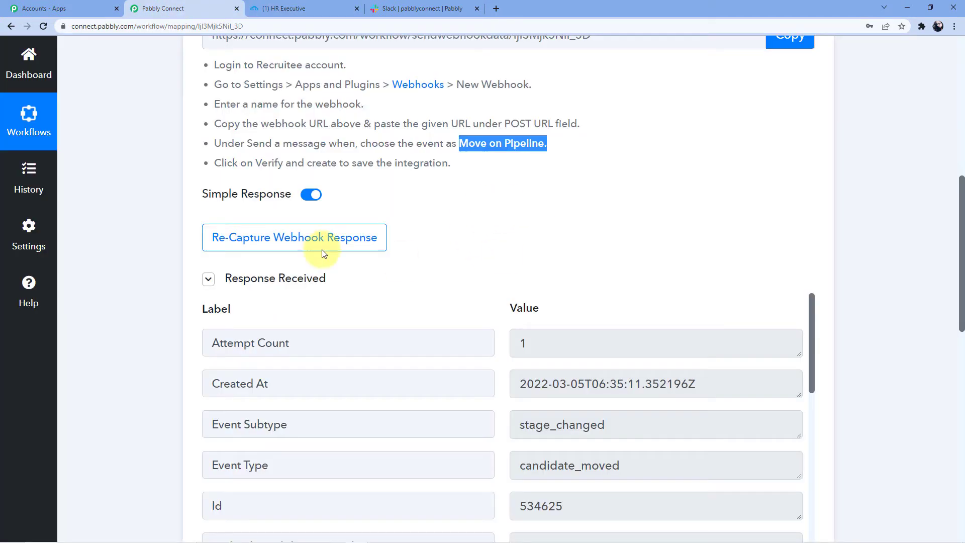
scroll(377, 222, "down", 4)
scroll(563, 216, "up", 3)
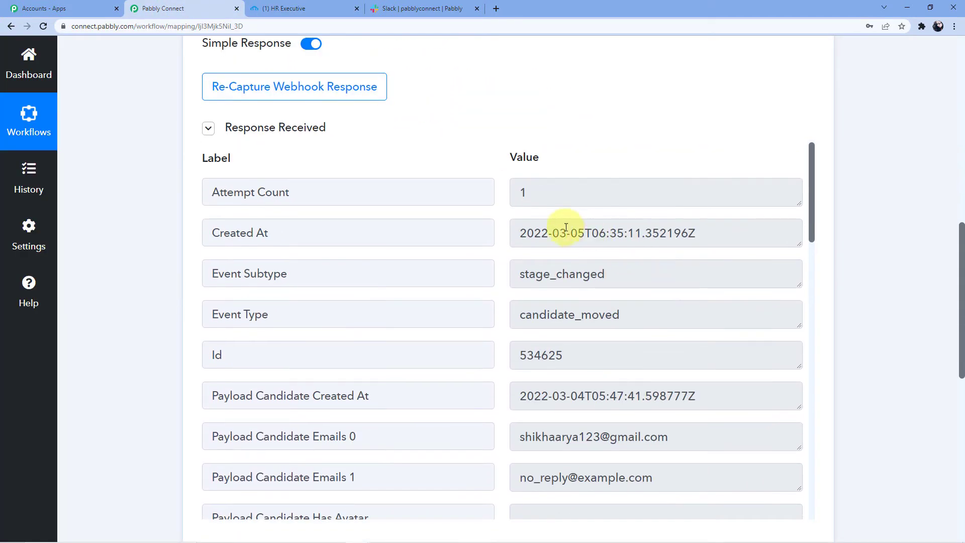
scroll(505, 231, "down", 5)
scroll(537, 221, "down", 5)
scroll(541, 224, "up", 2)
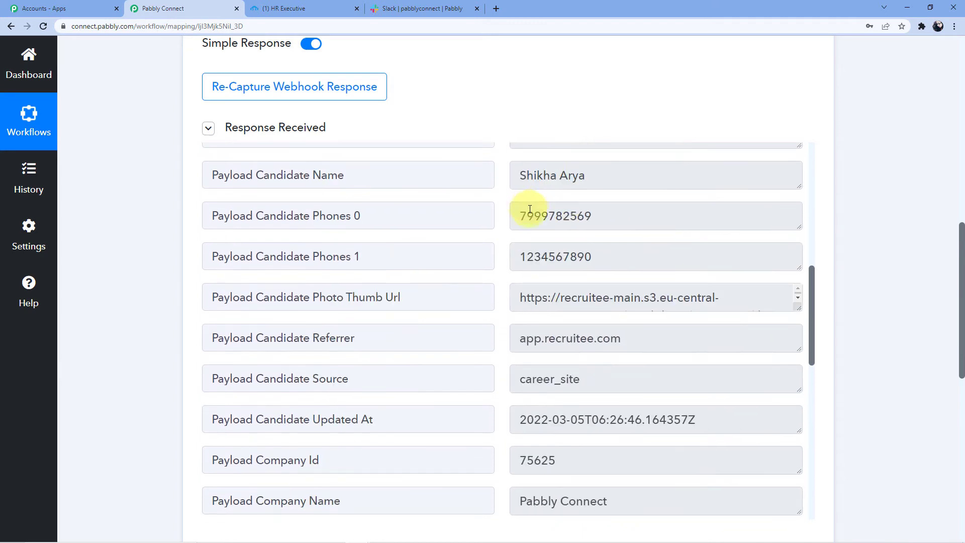
double_click(551, 239)
left_click_drag(517, 276, 610, 276)
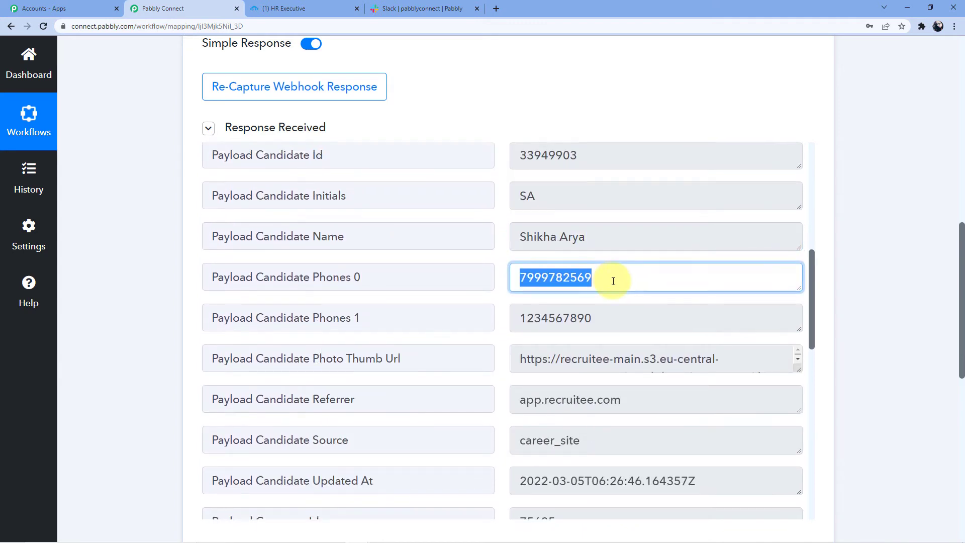
Examine the remaining captured response fields, including the company name, the destination stage name and the offer title.
scroll(580, 276, "down", 1)
scroll(578, 272, "down", 7)
left_click_drag(526, 212, 648, 211)
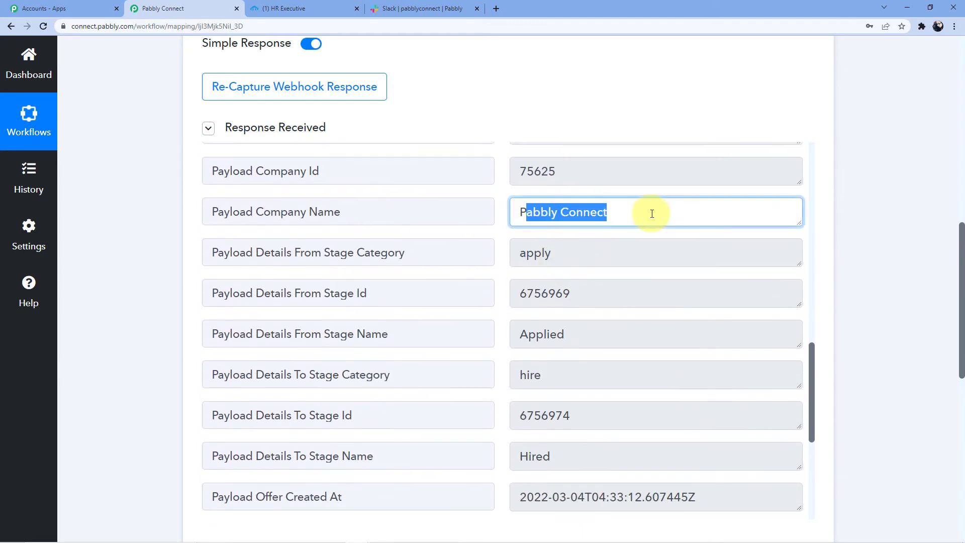
scroll(609, 245, "down", 1)
scroll(609, 245, "down", 5)
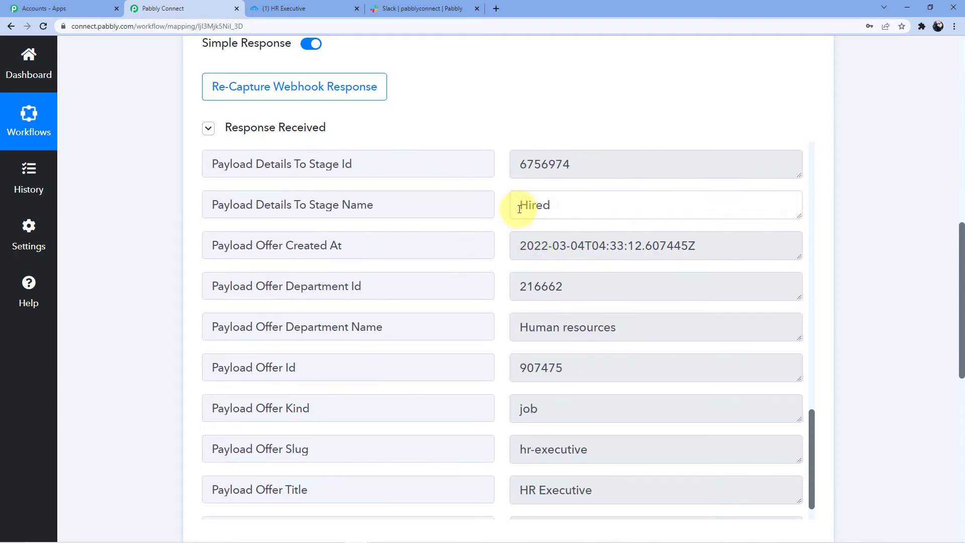
left_click_drag(516, 205, 553, 207)
left_click_drag(306, 204, 386, 204)
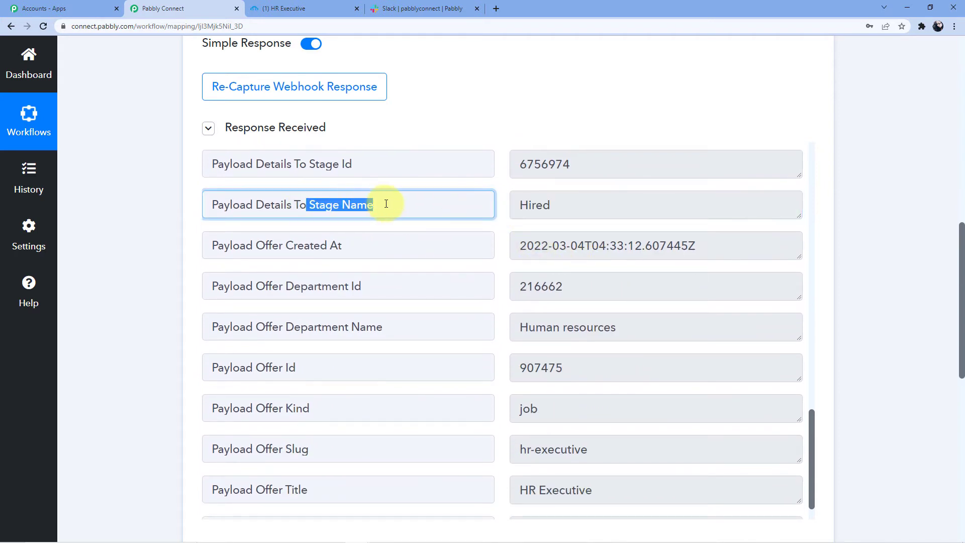
left_click_drag(515, 206, 564, 205)
scroll(565, 269, "down", 1)
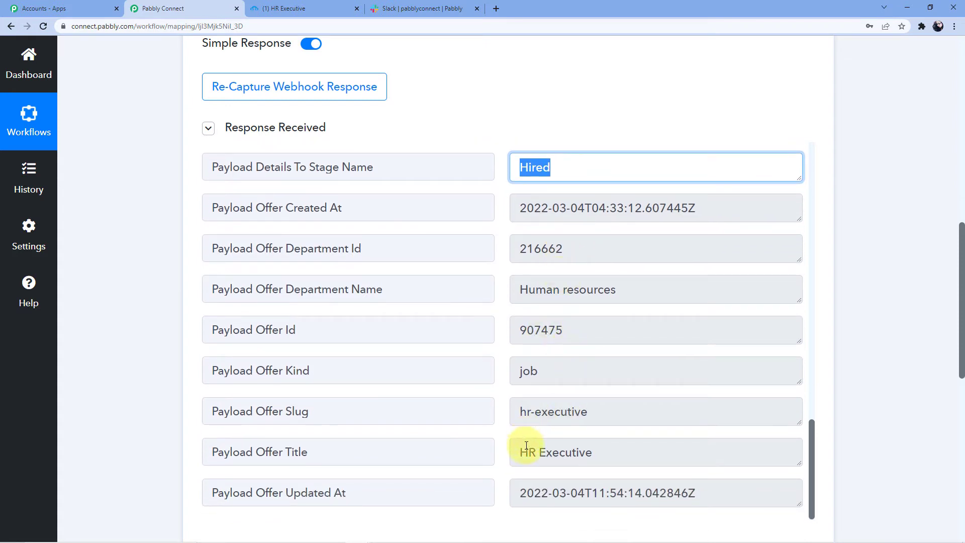
left_click_drag(522, 451, 595, 445)
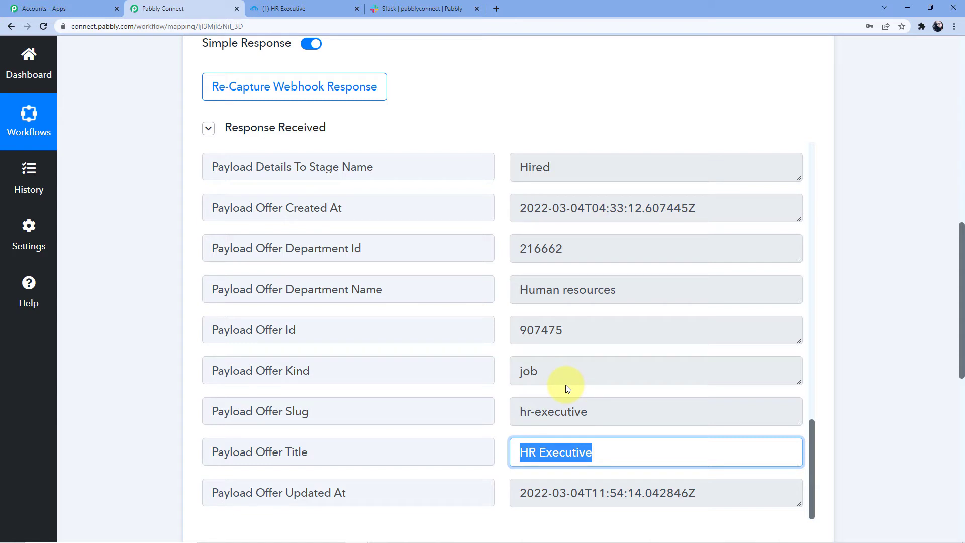
scroll(565, 384, "up", 1)
Expand the workflow's second step and start searching for its action app.
left_click_drag(960, 267, 962, 367)
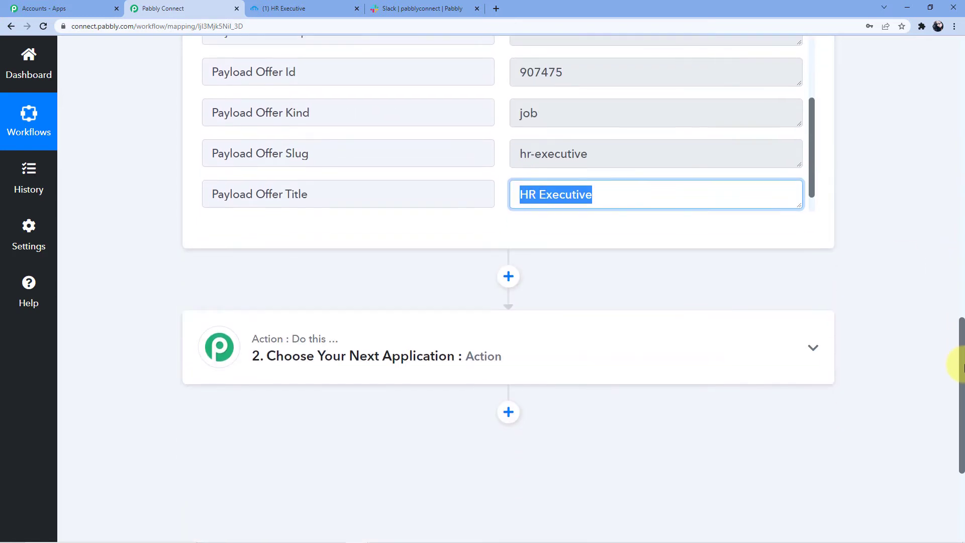
left_click(836, 272)
left_click(397, 355)
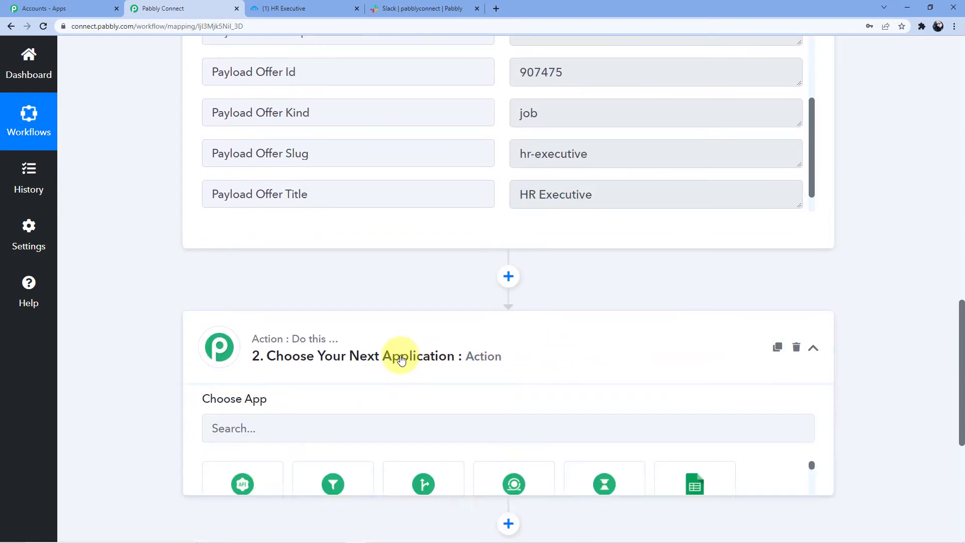
left_click(320, 439)
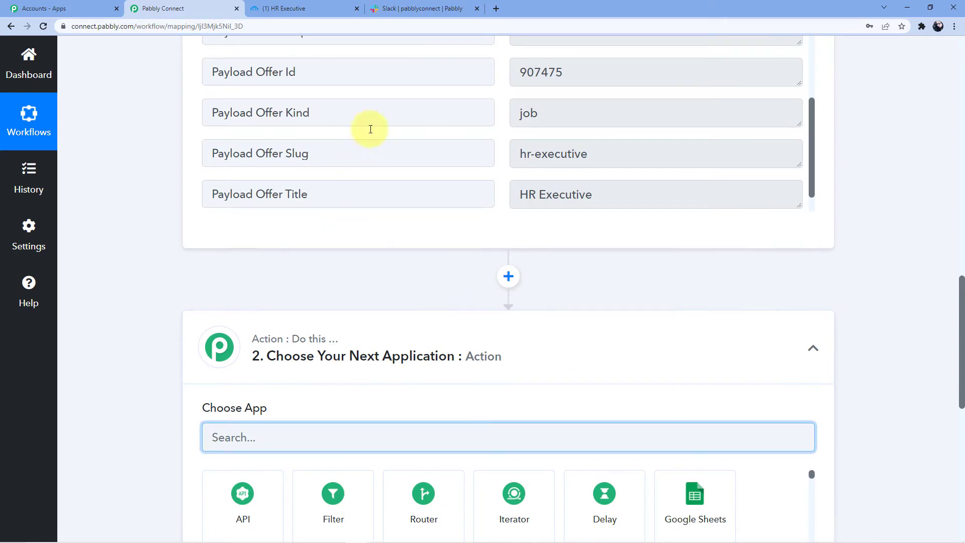
Switch to Recruitee and reopen the HR Executive job from the jobs list to review its pipeline stages.
left_click(278, 6)
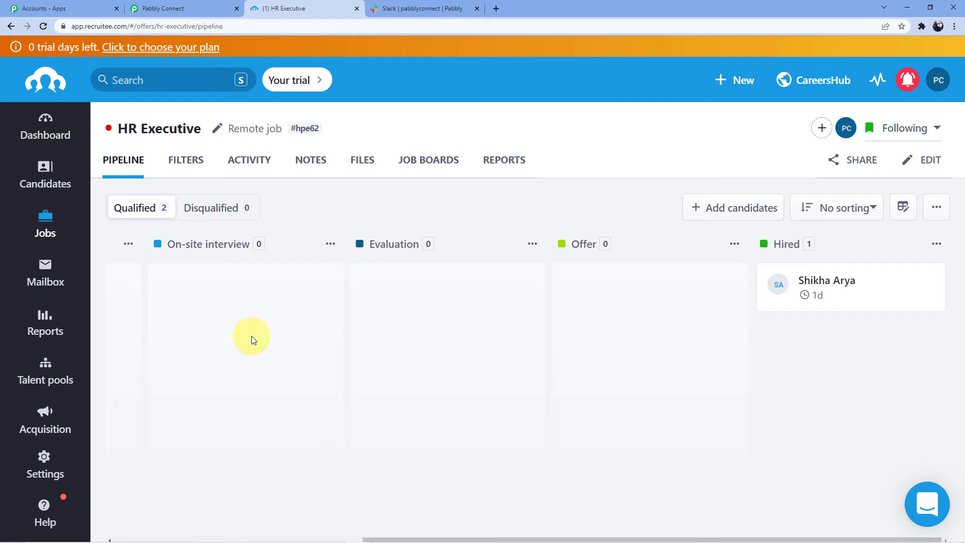
left_click(50, 224)
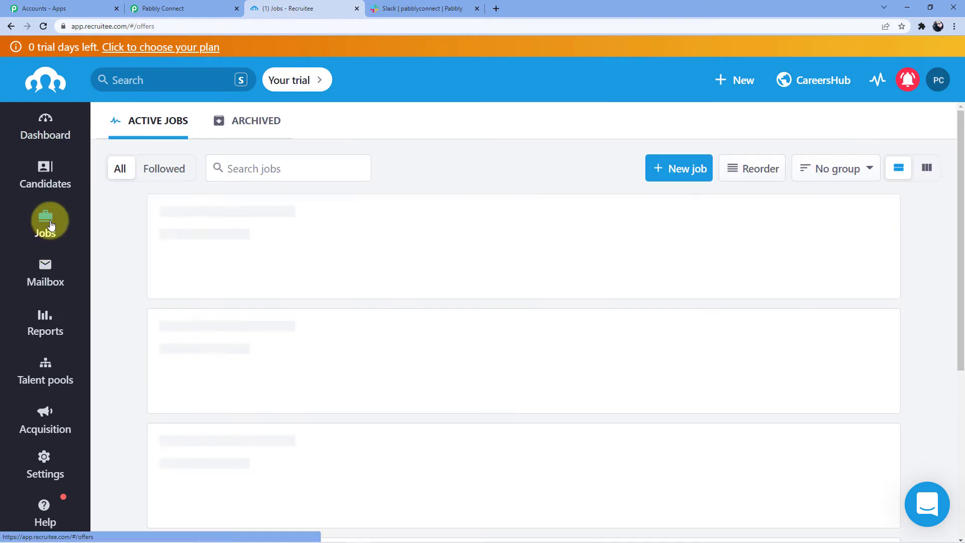
left_click(229, 398)
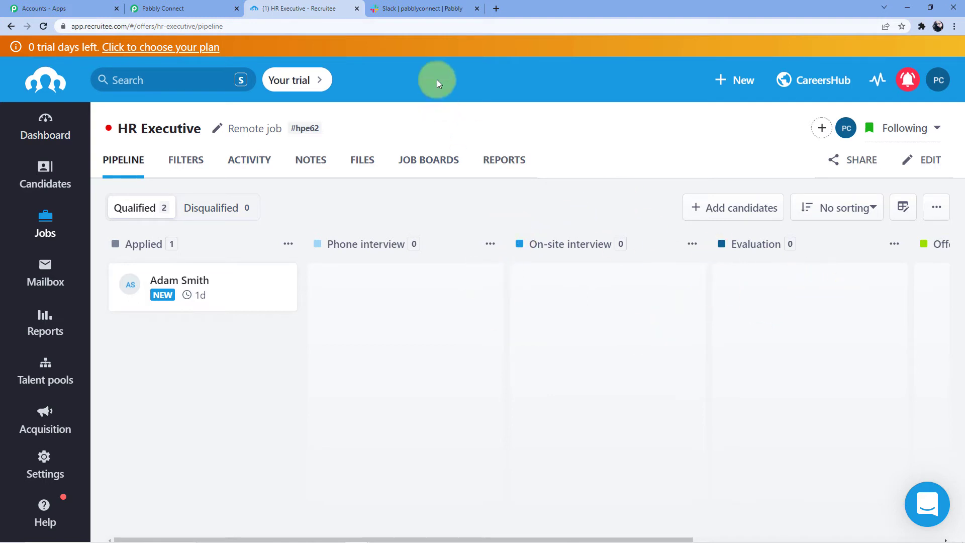
Return to Pabbly Connect and choose Filter as the app for the workflow's second step.
left_click(161, 8)
scroll(341, 220, "up", 15)
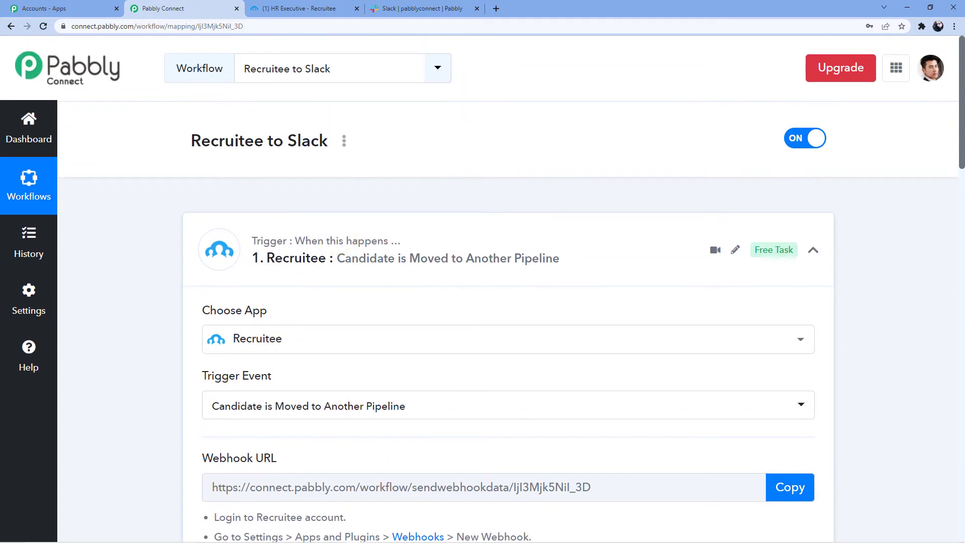
scroll(347, 265, "down", 14)
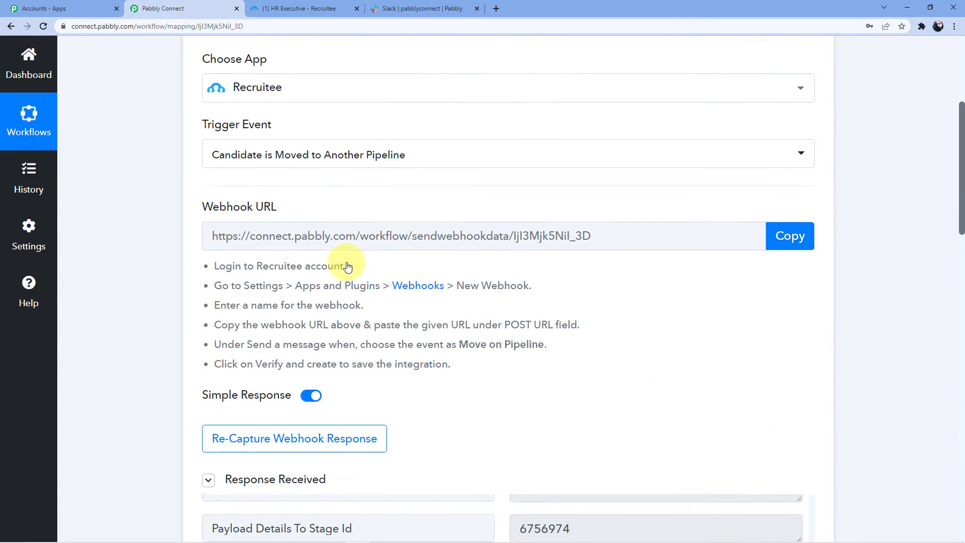
scroll(135, 292, "down", 4)
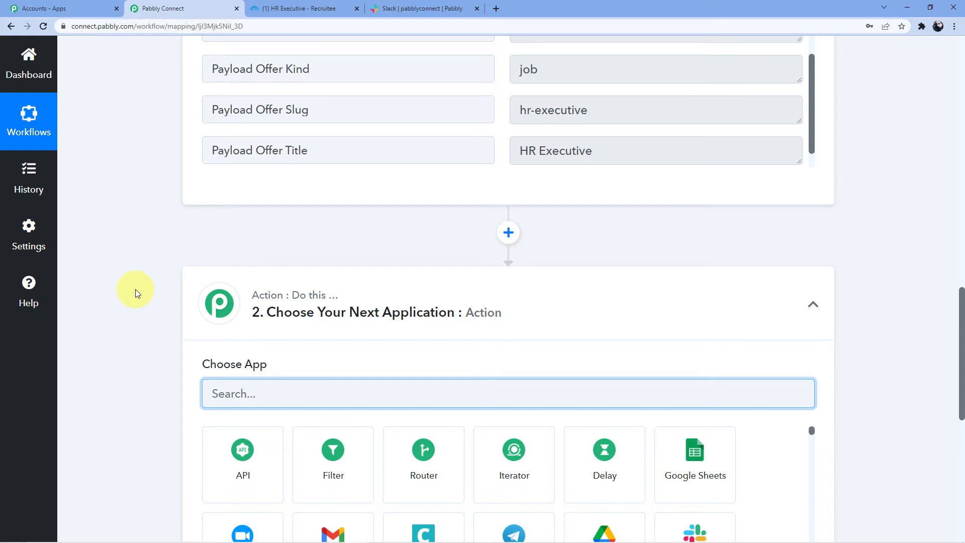
scroll(279, 186, "down", 4)
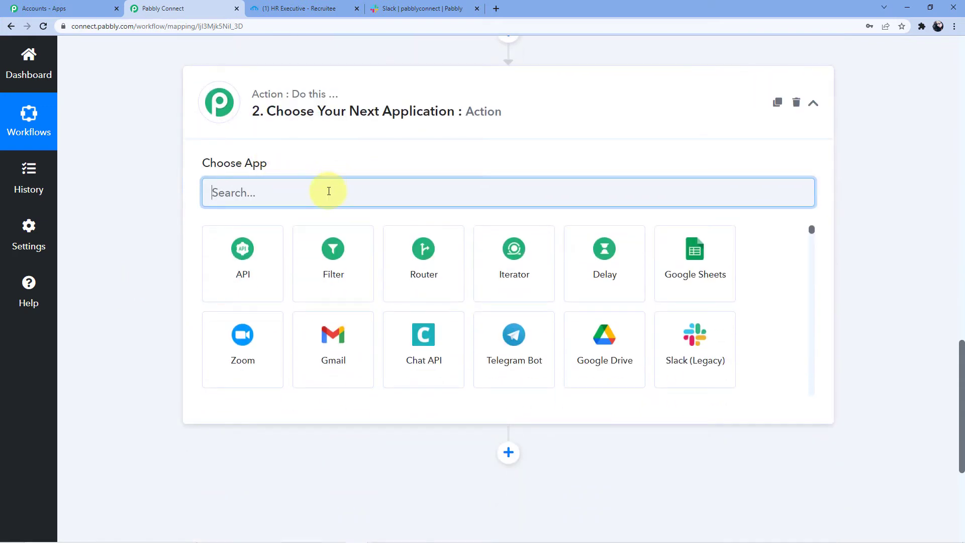
type("filter")
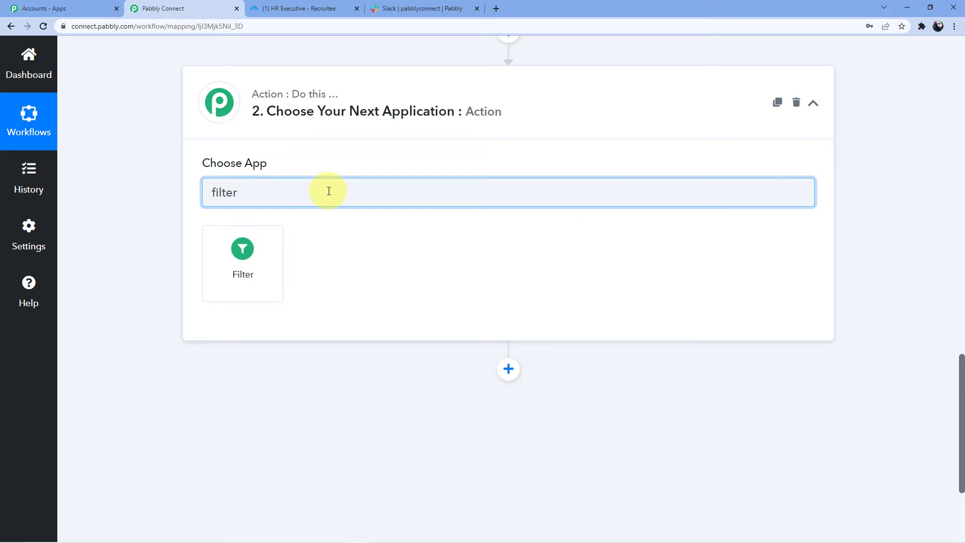
left_click(270, 241)
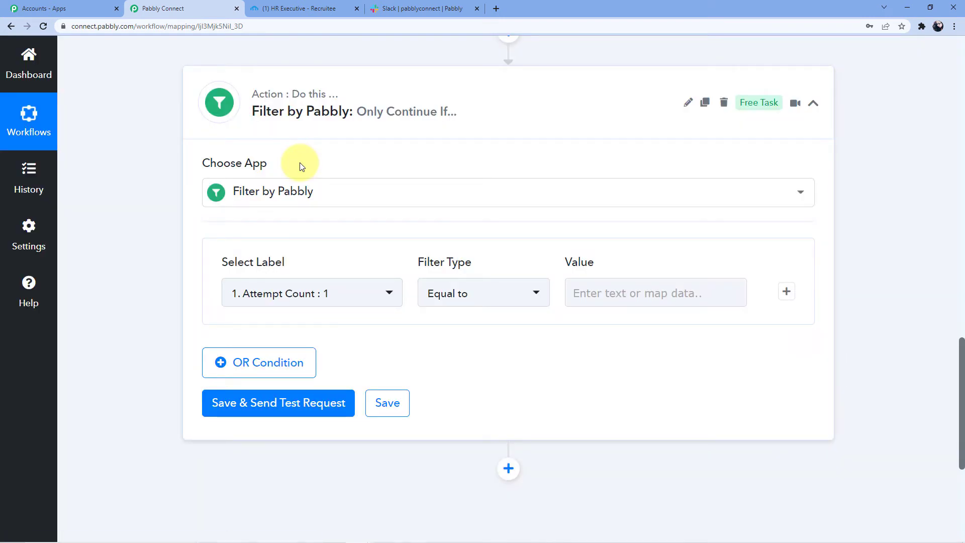
Select Payload Details To Stage Category as the label of the filter condition.
scroll(302, 167, "down", 3)
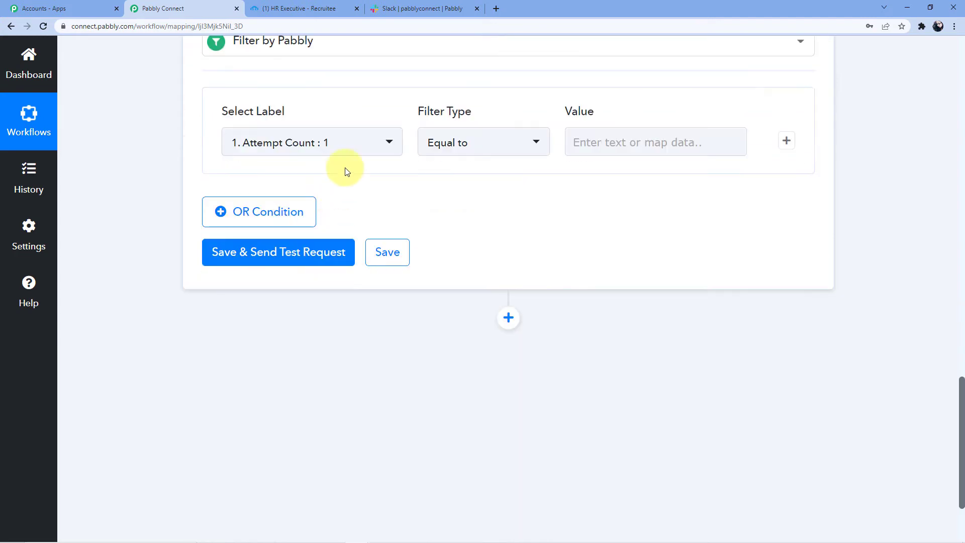
left_click(344, 145)
scroll(345, 146, "down", 2)
left_click(331, 119)
scroll(370, 154, "down", 7)
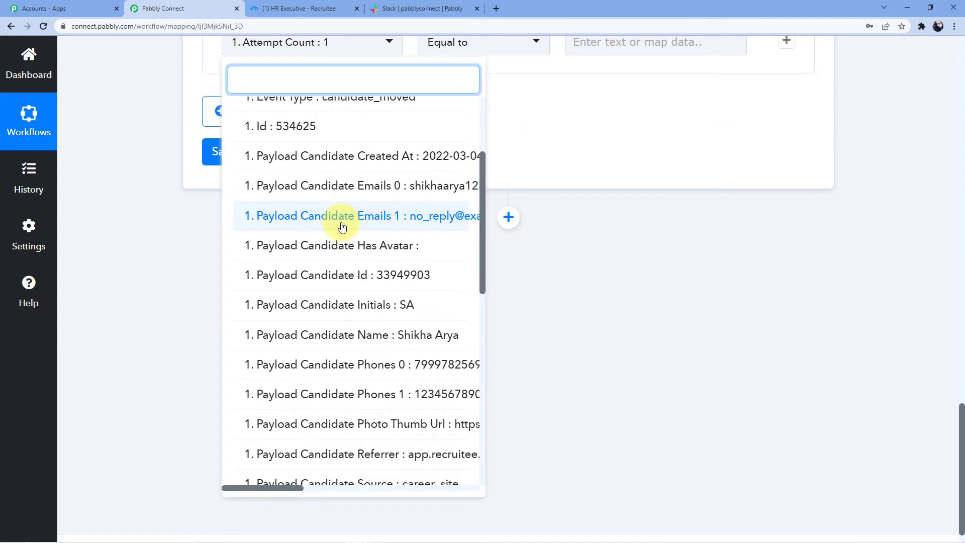
left_click(424, 482)
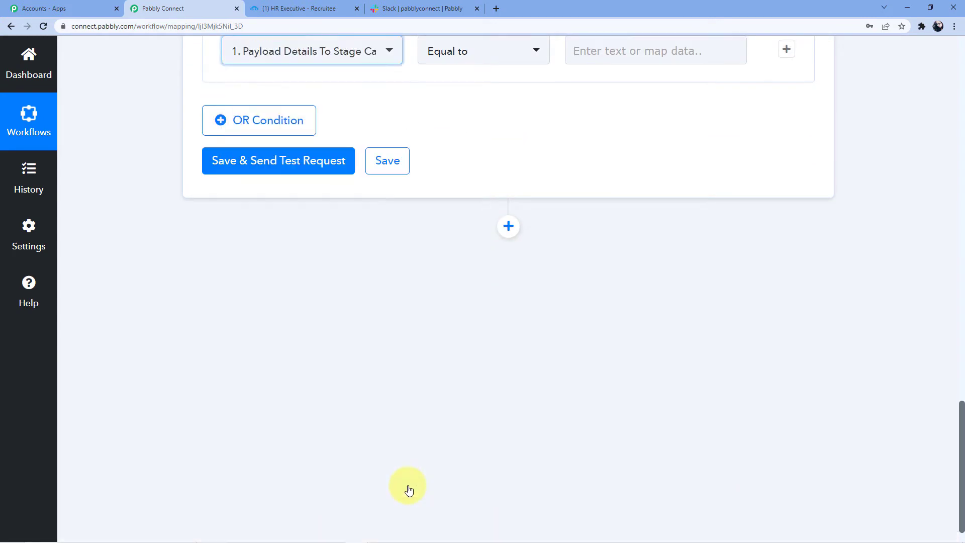
Set the filter condition to Payload Details To Stage Name equal to Hired.
scroll(282, 134, "up", 5)
left_click(324, 306)
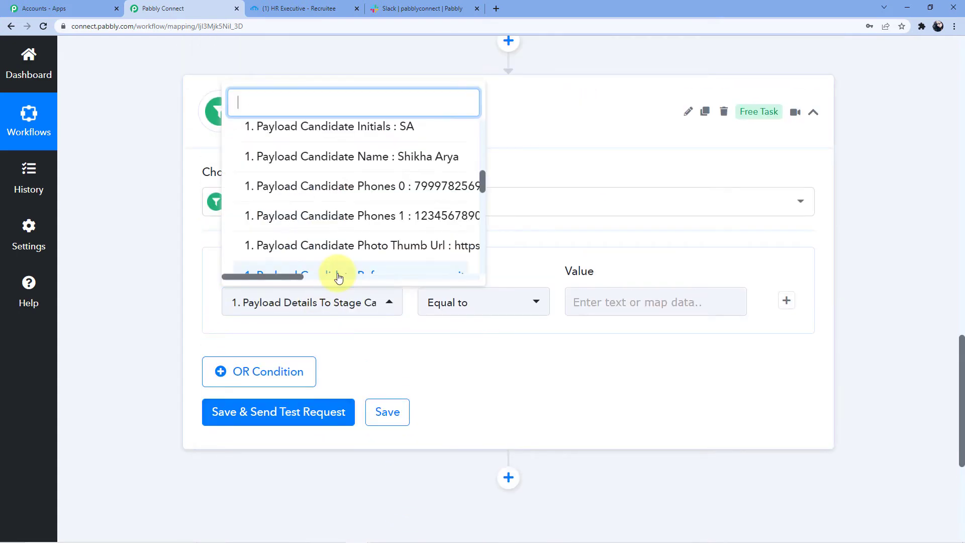
scroll(384, 147, "down", 10)
scroll(392, 201, "down", 1)
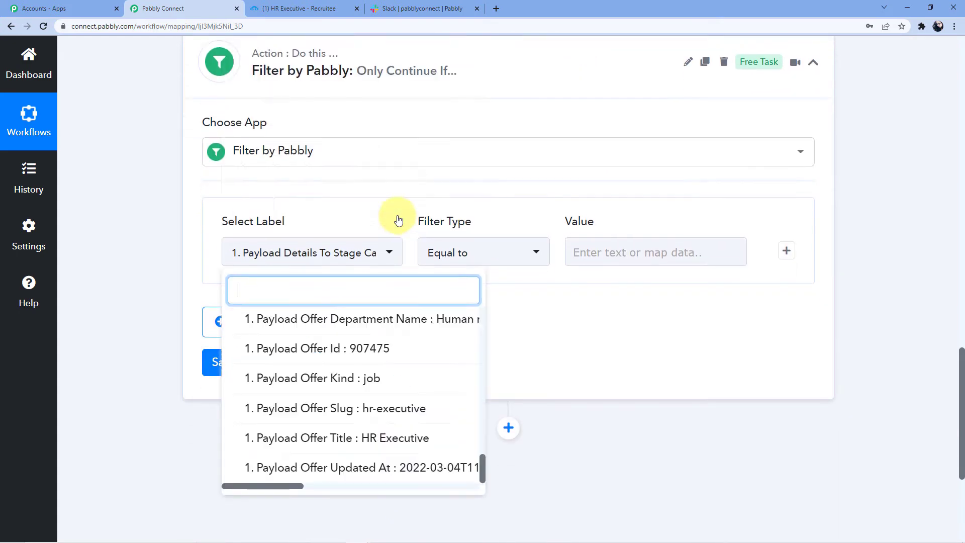
scroll(394, 216, "up", 8)
mouse_move(304, 427)
left_mouse_down()
mouse_move(336, 424)
mouse_move(297, 427)
left_mouse_up()
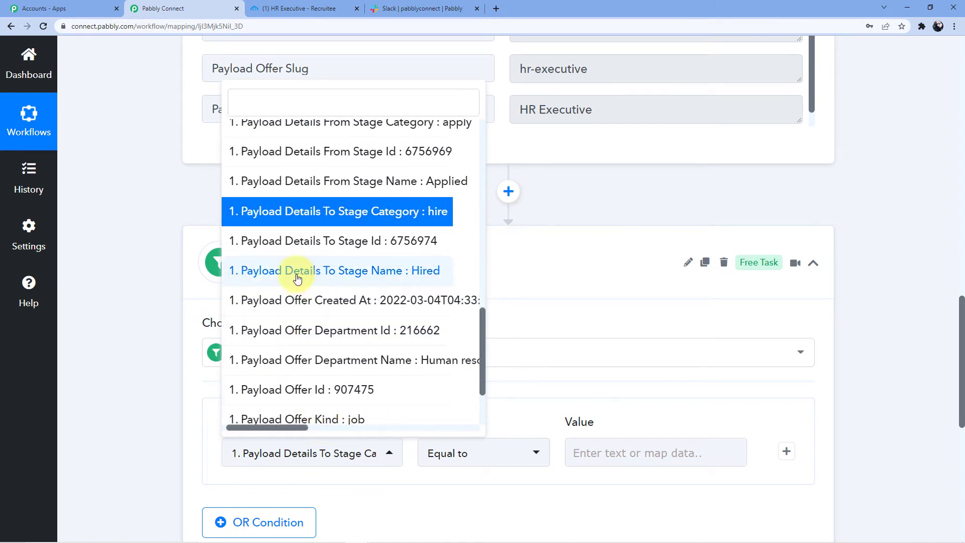
left_click(416, 271)
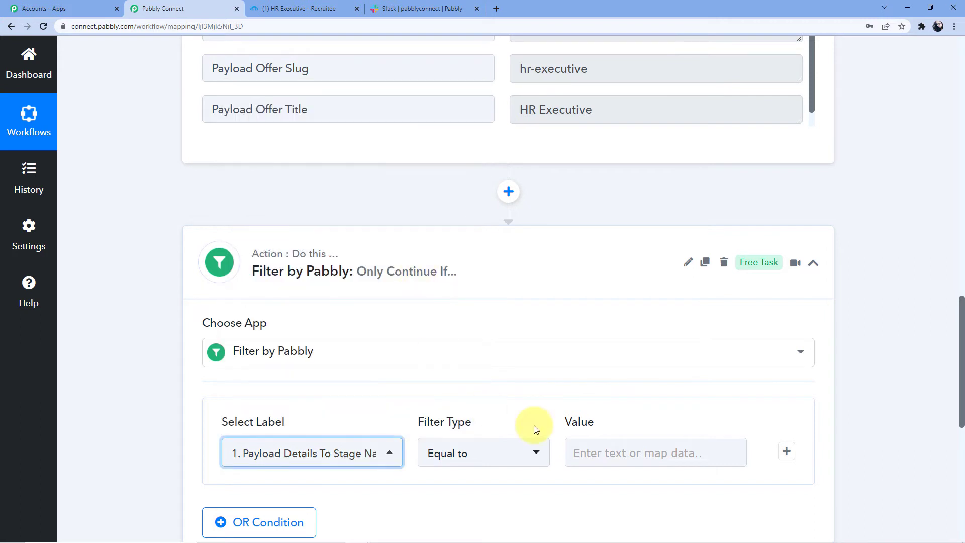
left_click(588, 451)
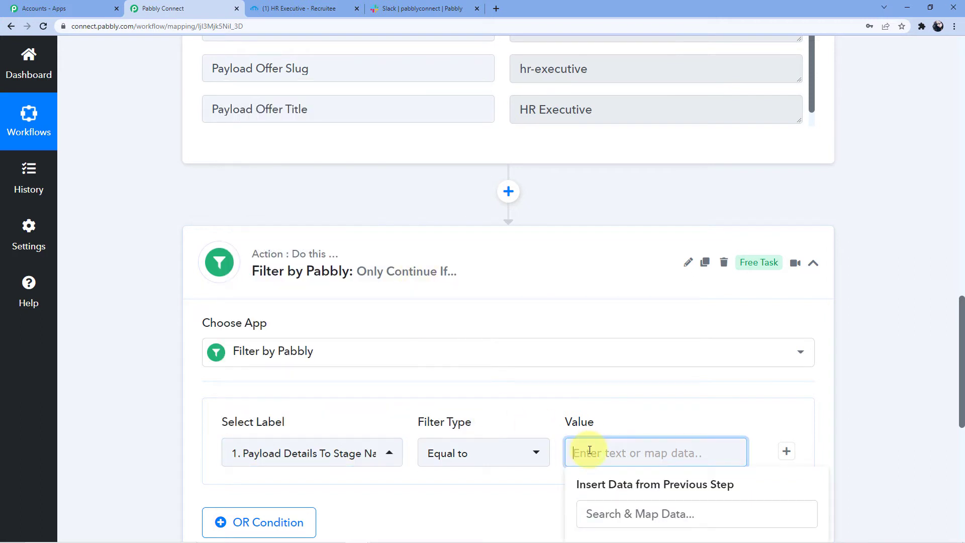
left_click(635, 297)
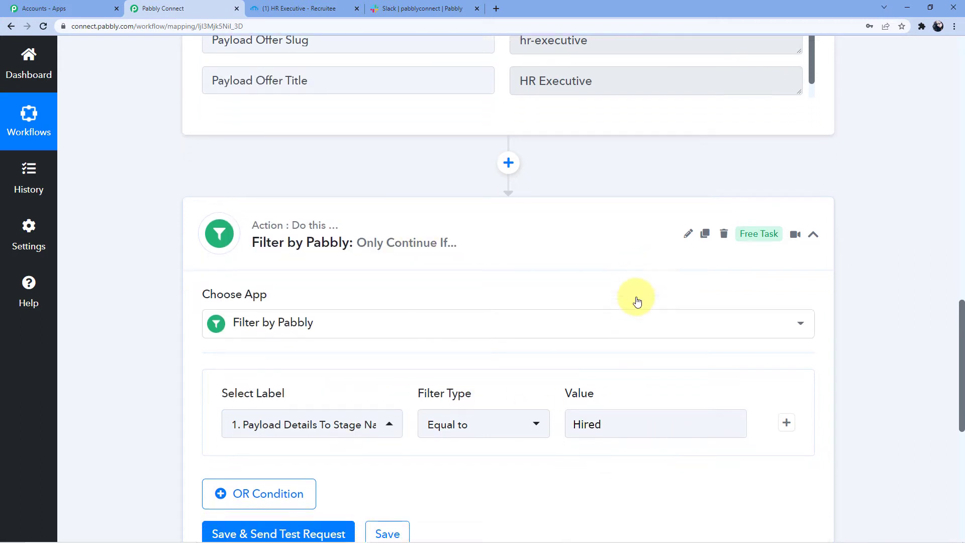
Save the filter step, send its test request and check the response received.
scroll(491, 282, "down", 6)
left_click(298, 270)
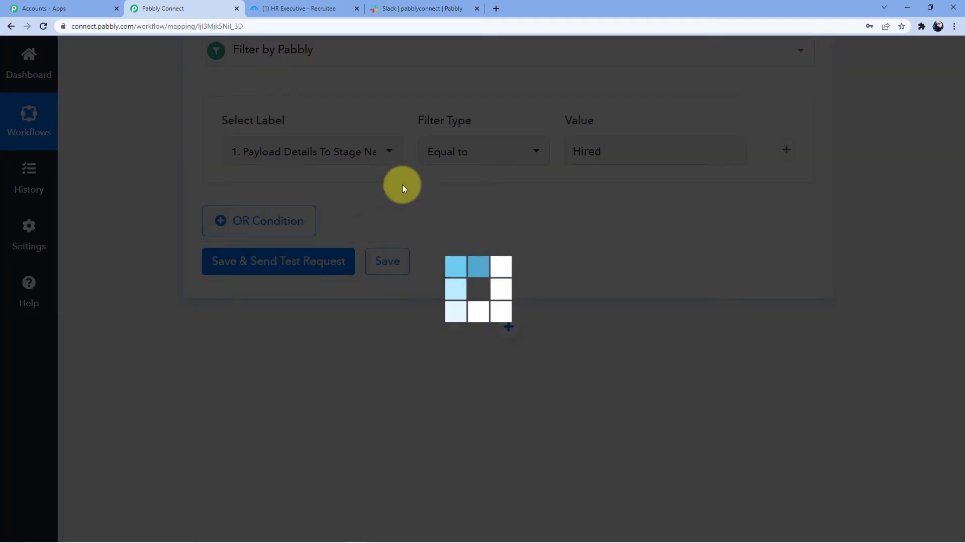
scroll(337, 275, "down", 2)
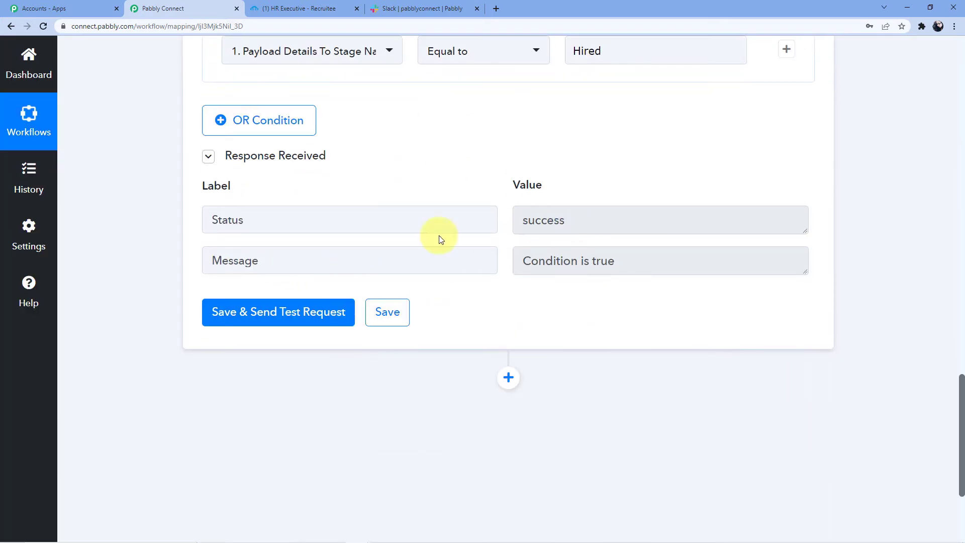
scroll(496, 252, "down", 2)
scroll(496, 252, "down", 2)
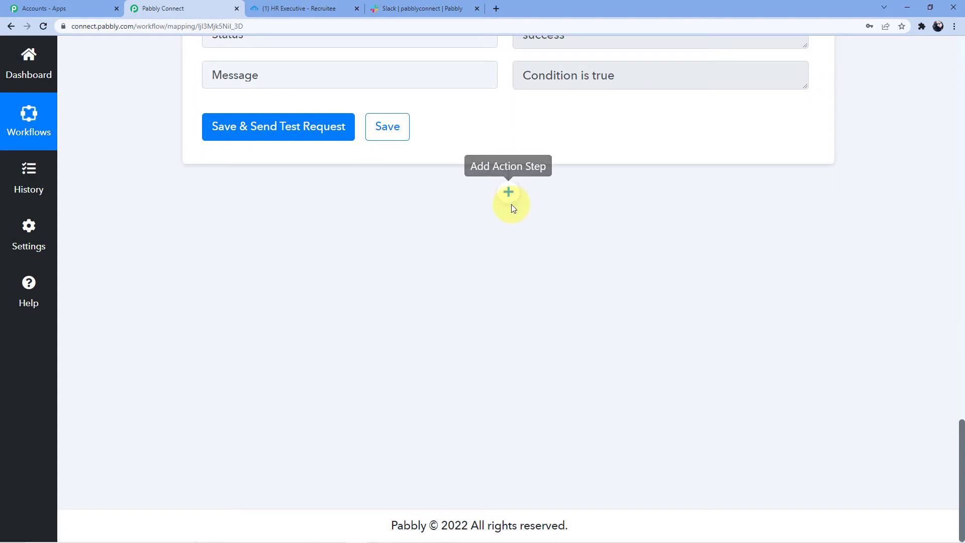
Add an action step after the filter and choose Slack, not Slack (Legacy), as its app.
scroll(384, 349, "up", 4)
left_click(510, 396)
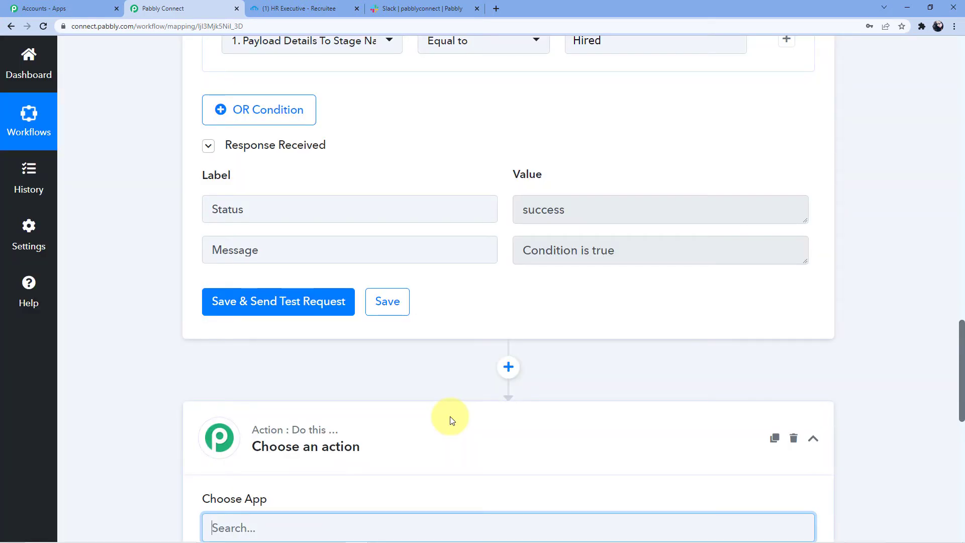
scroll(451, 416, "down", 4)
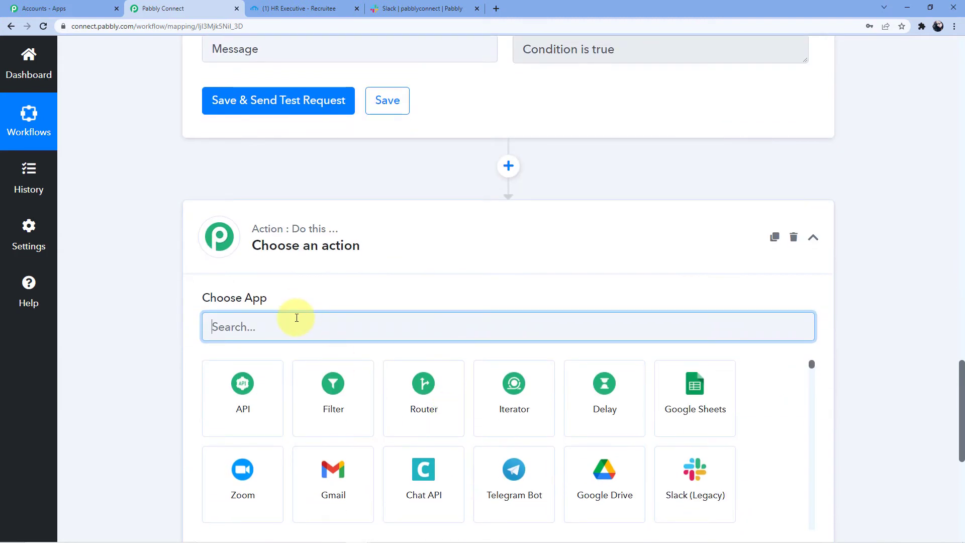
type("Slac")
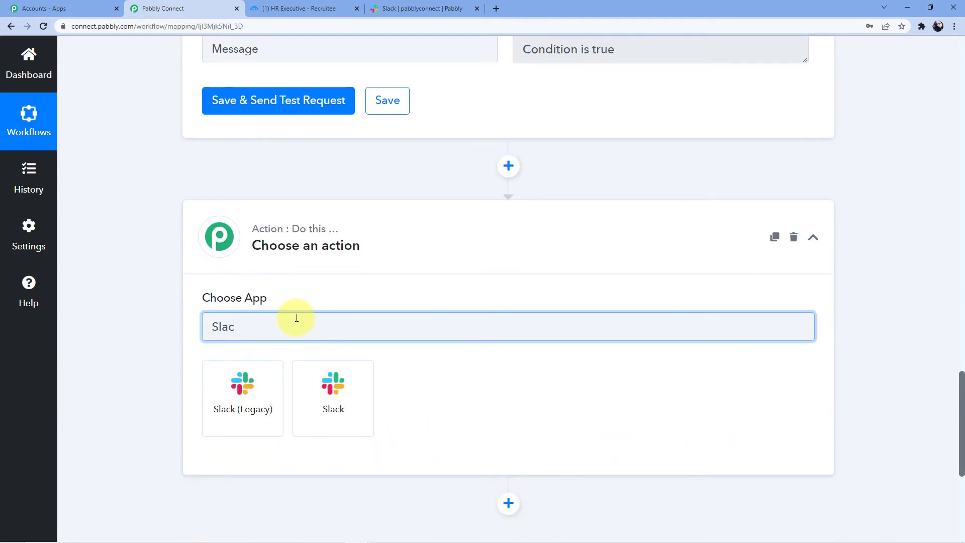
scroll(297, 317, "down", 3)
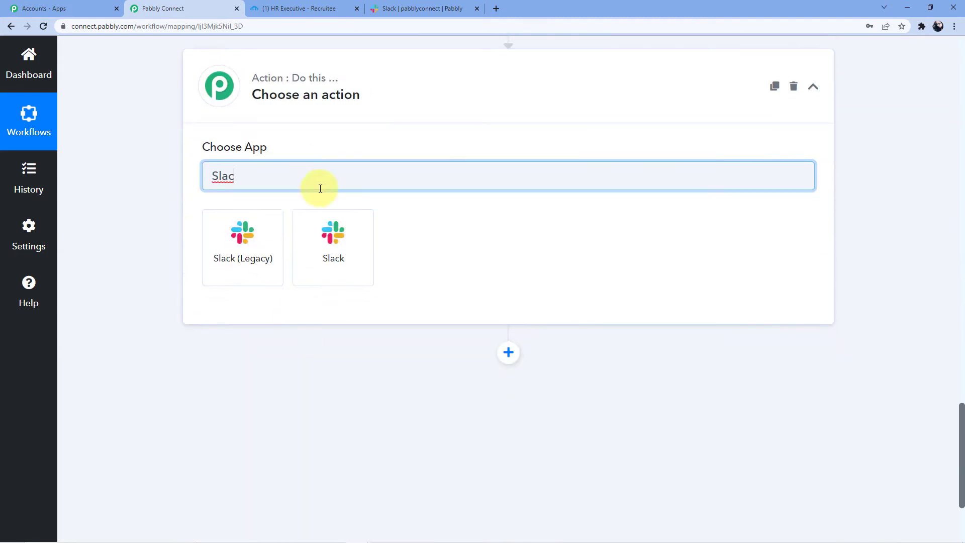
left_click(312, 243)
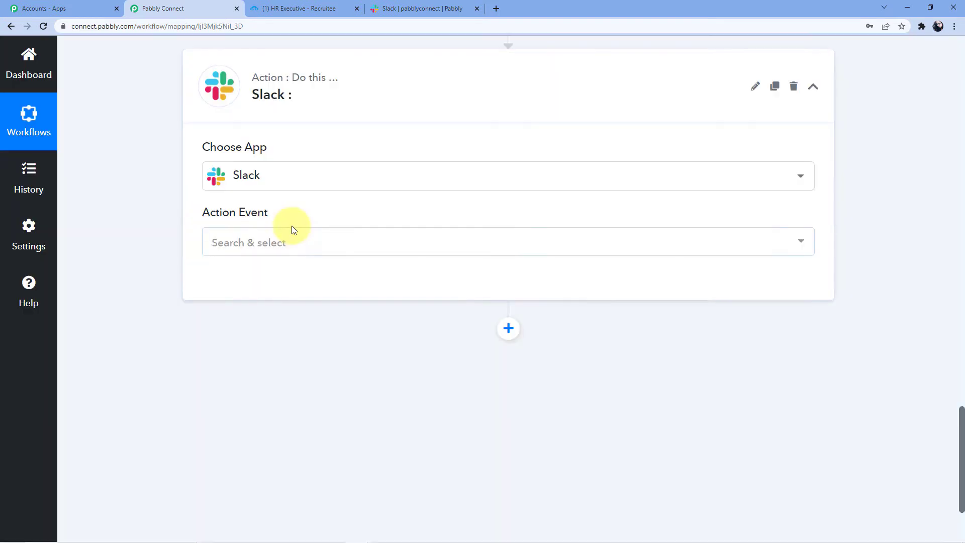
Set the Slack step's action event to Send Channel Message.
left_click(281, 239)
scroll(284, 248, "down", 1)
left_click(290, 274)
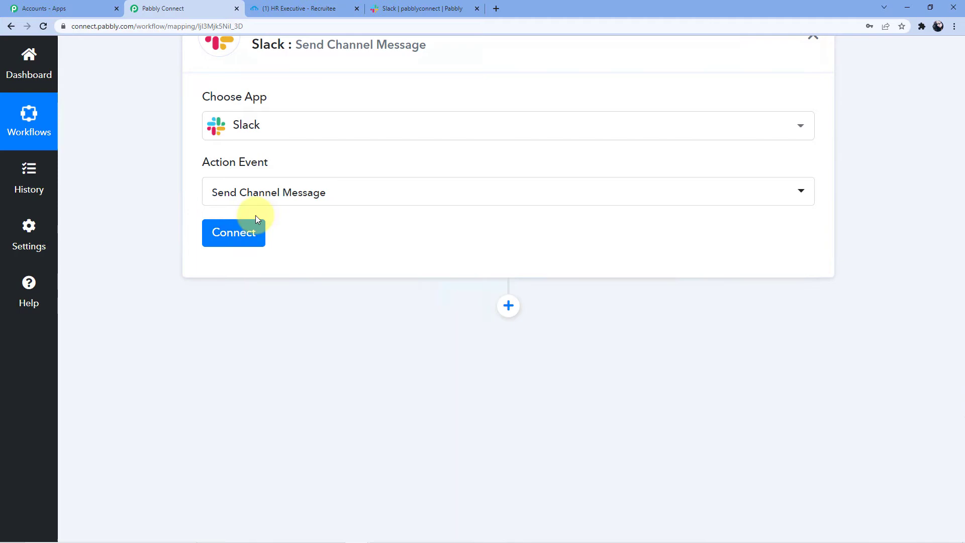
Start a new Slack connection for the action step, using bot as the token type.
left_click(256, 222)
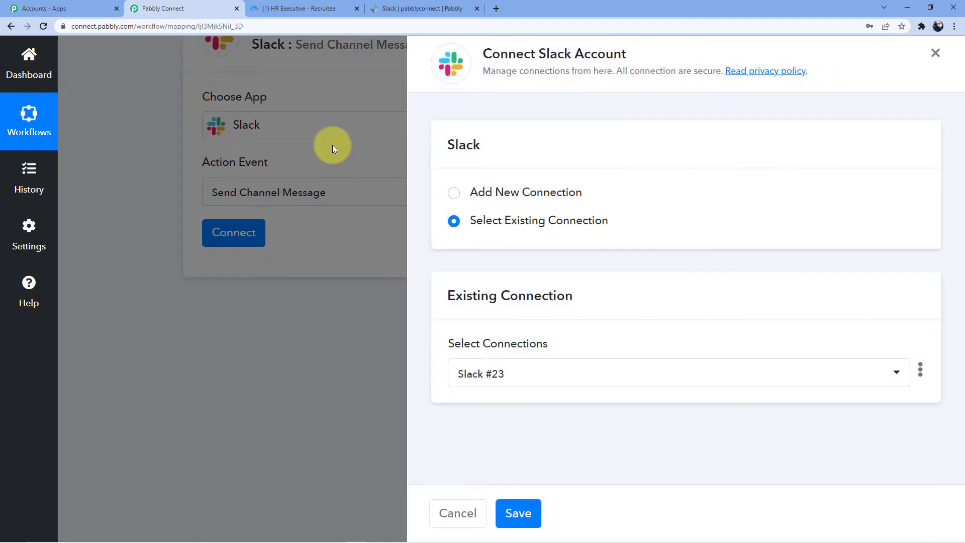
left_click(507, 191)
left_click(502, 349)
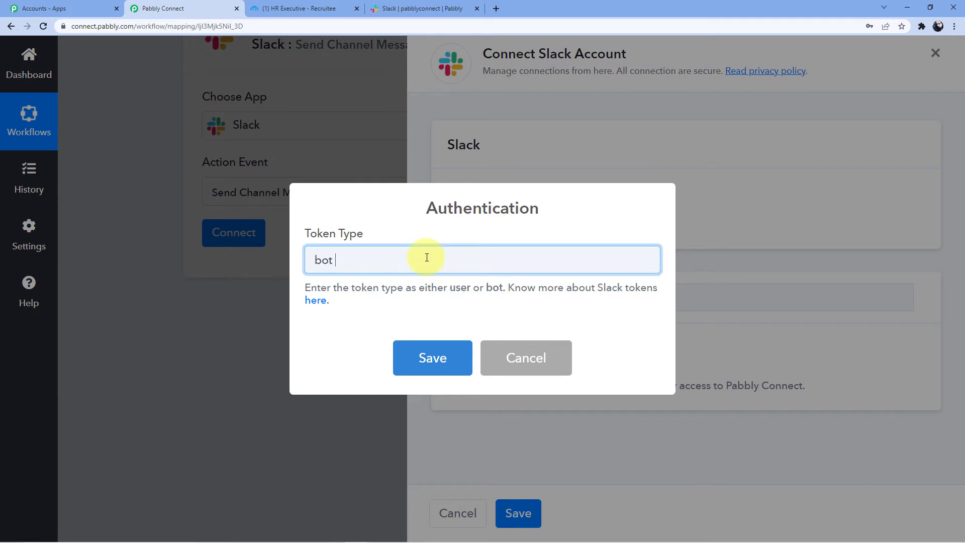
left_click(431, 367)
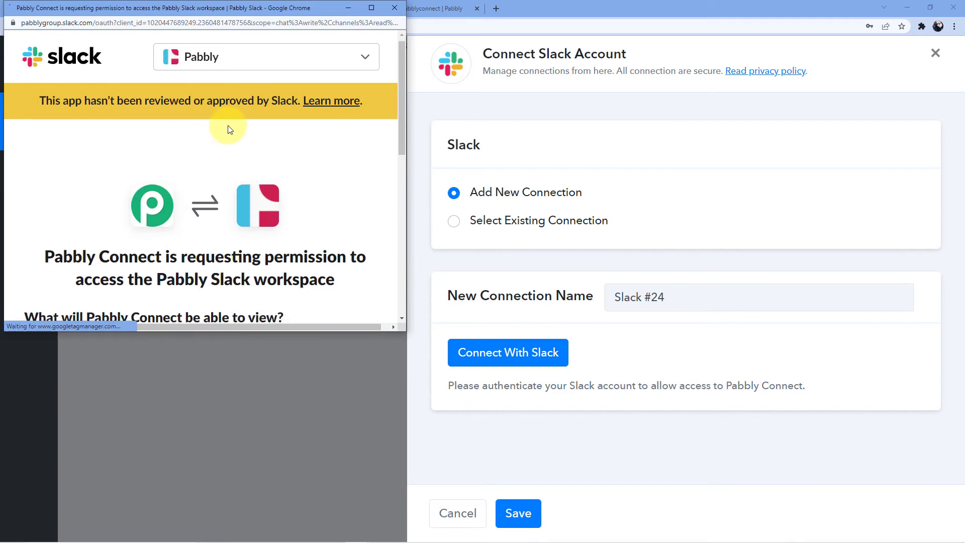
Allow Pabbly Connect to access the Pabbly Slack workspace and acknowledge the authorization.
scroll(228, 130, "down", 5)
scroll(227, 130, "down", 3)
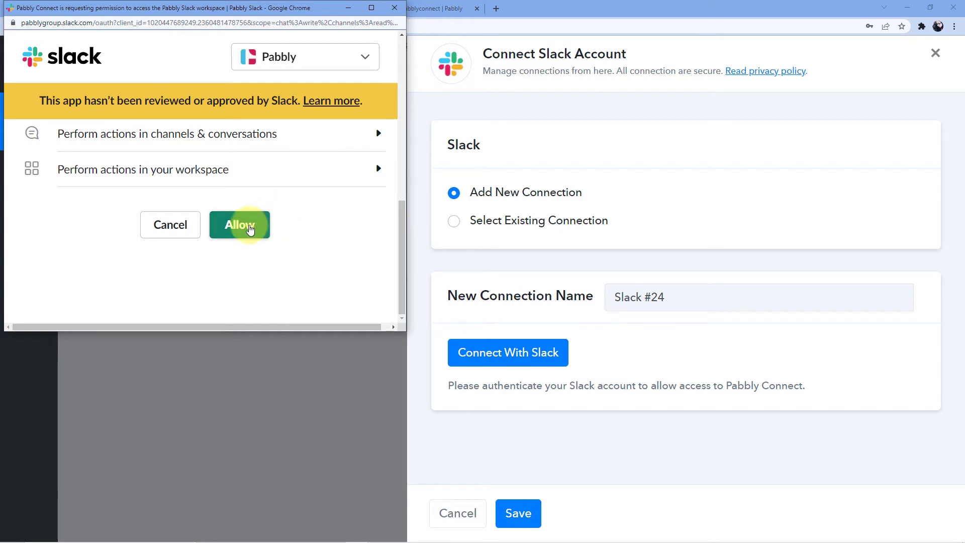
left_click(251, 228)
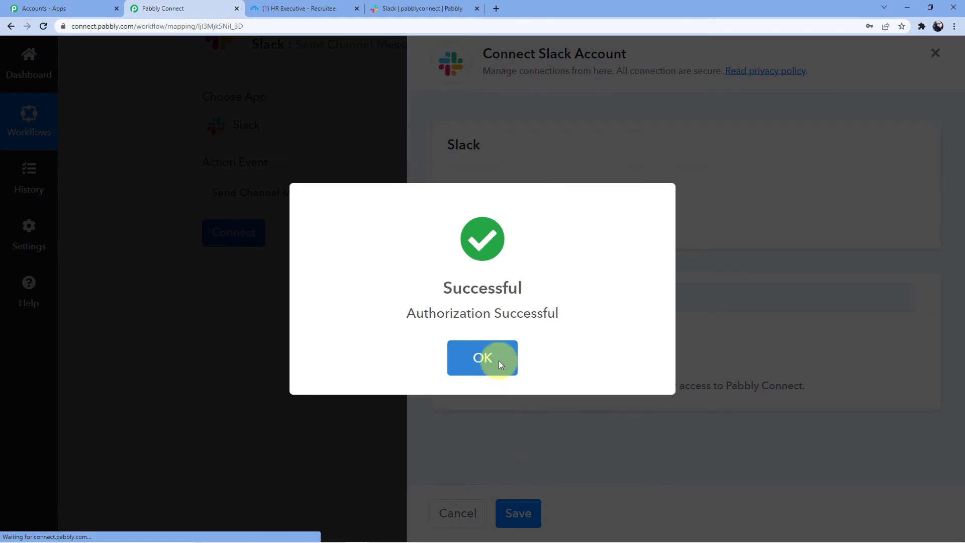
left_click(498, 360)
Check the target channel in the Slack workspace, then set the Slack step's channel to pabblyconnect.
scroll(390, 282, "down", 3)
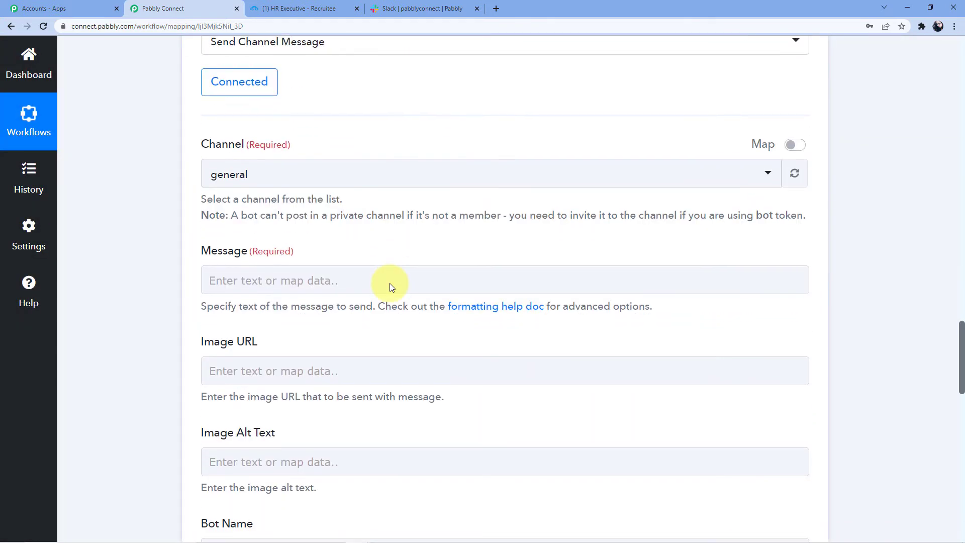
scroll(382, 283, "up", 3)
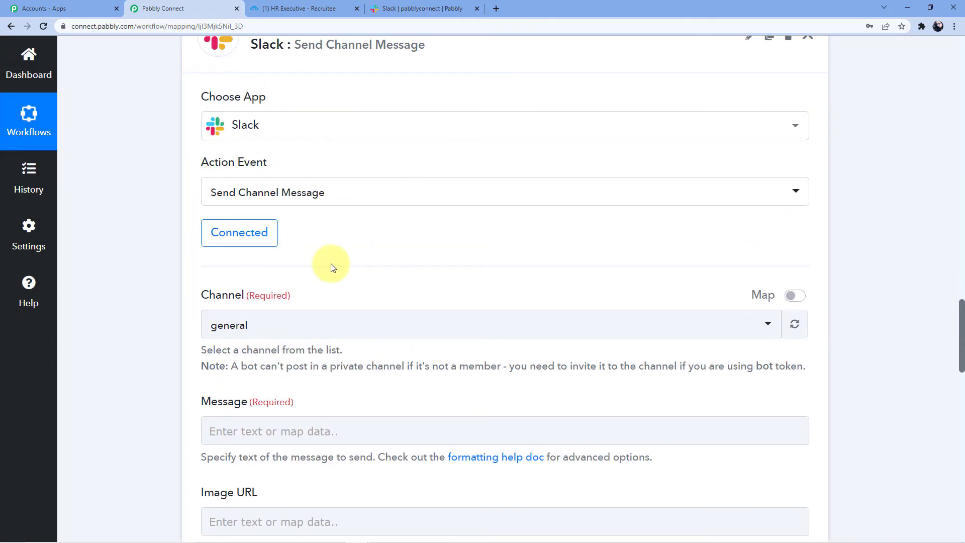
left_click(306, 8)
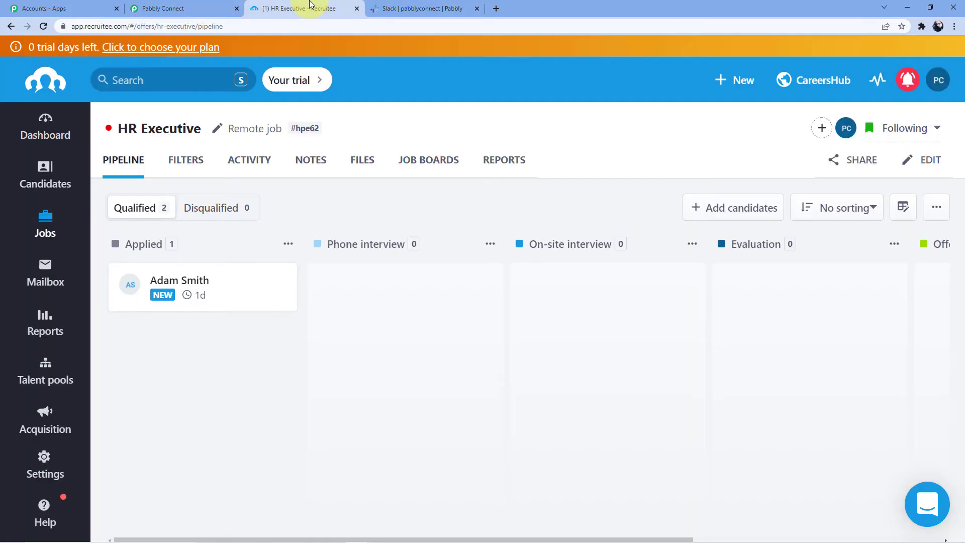
left_click(415, 6)
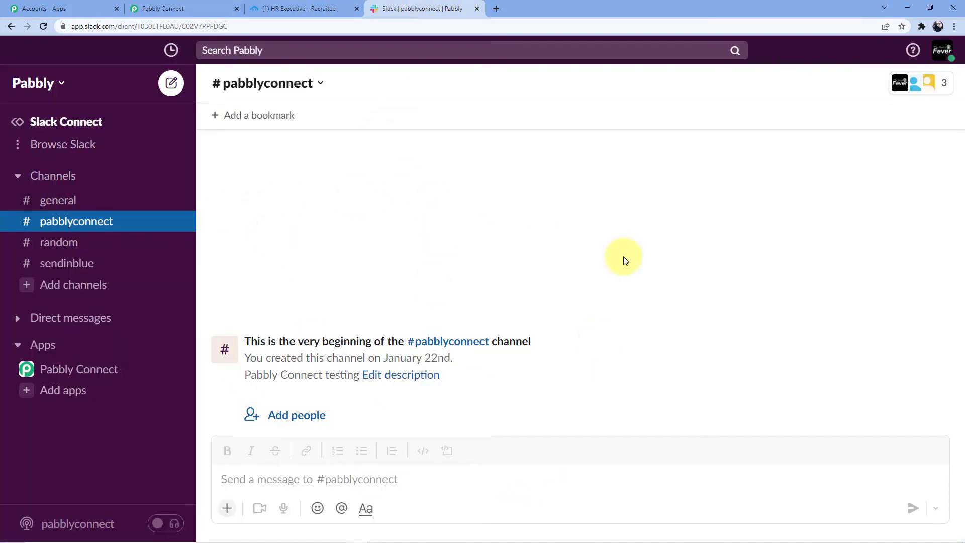
left_click(201, 10)
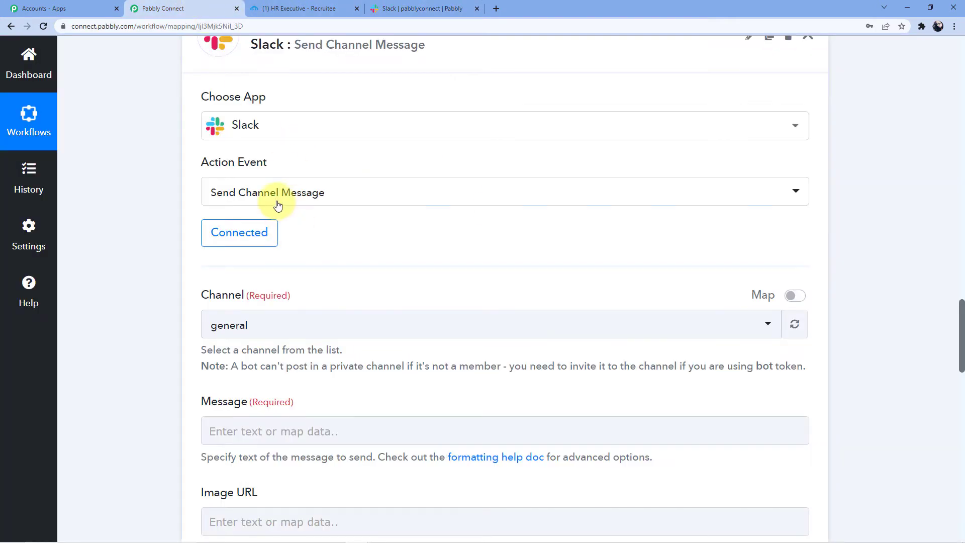
scroll(286, 280, "down", 4)
left_click(245, 127)
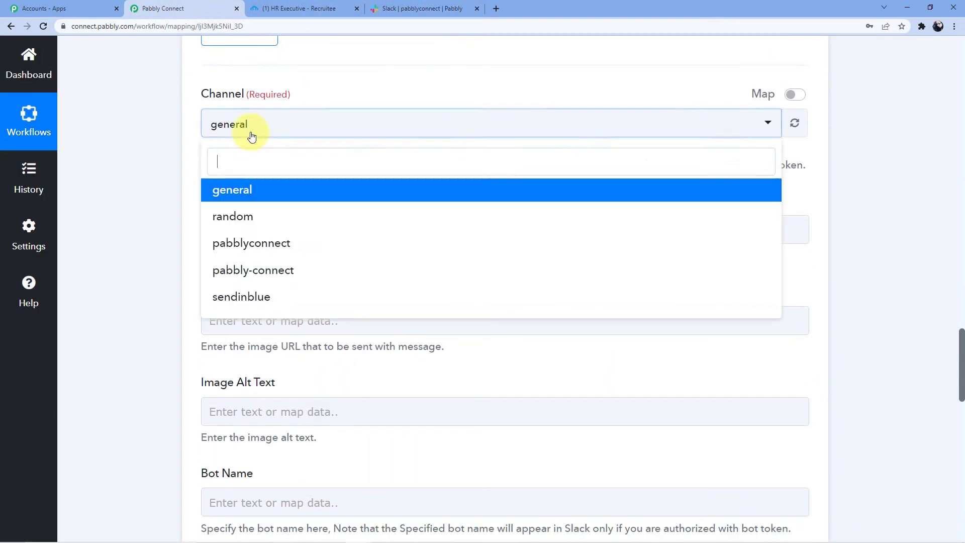
left_click(261, 246)
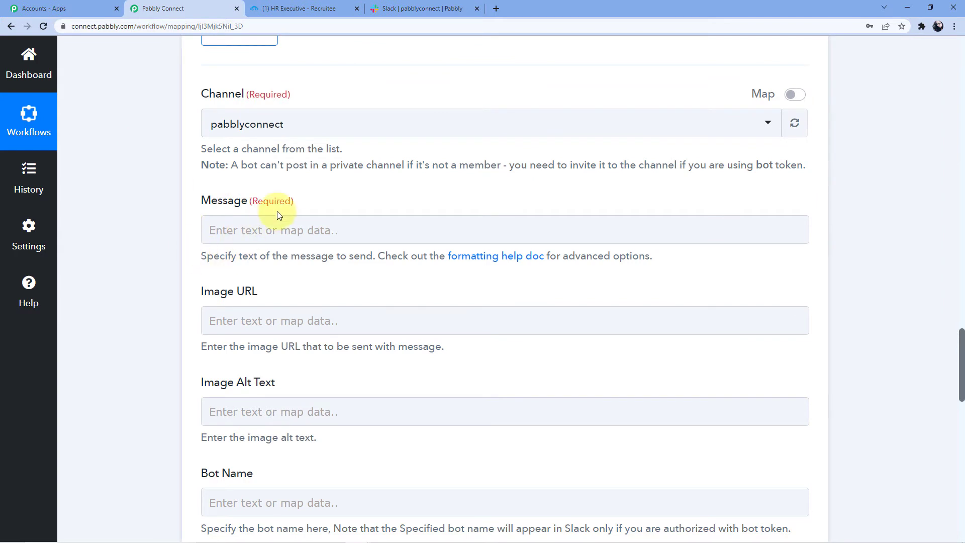
Review the captured webhook response, then begin the Slack message with "Hello team" and "We have" on a new line.
left_click(256, 225)
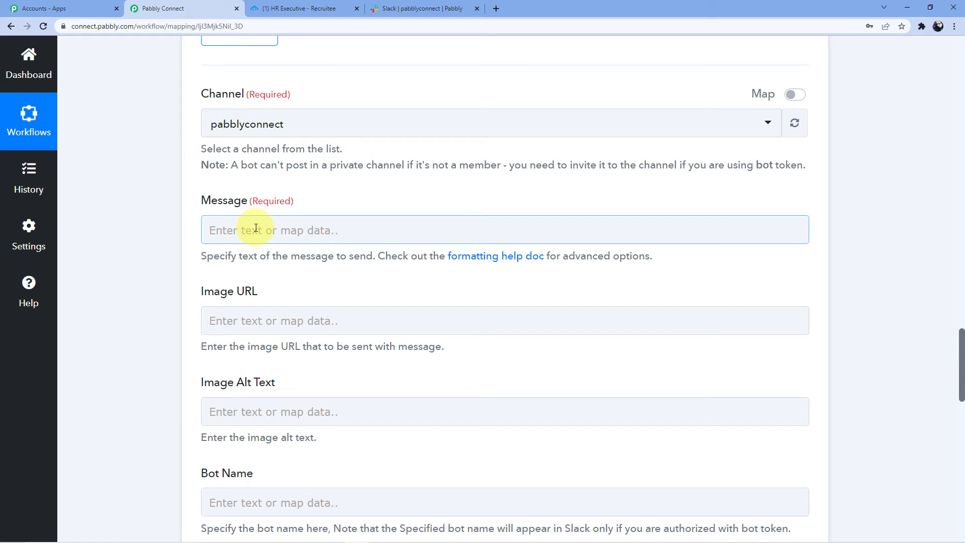
scroll(273, 251, "up", 20)
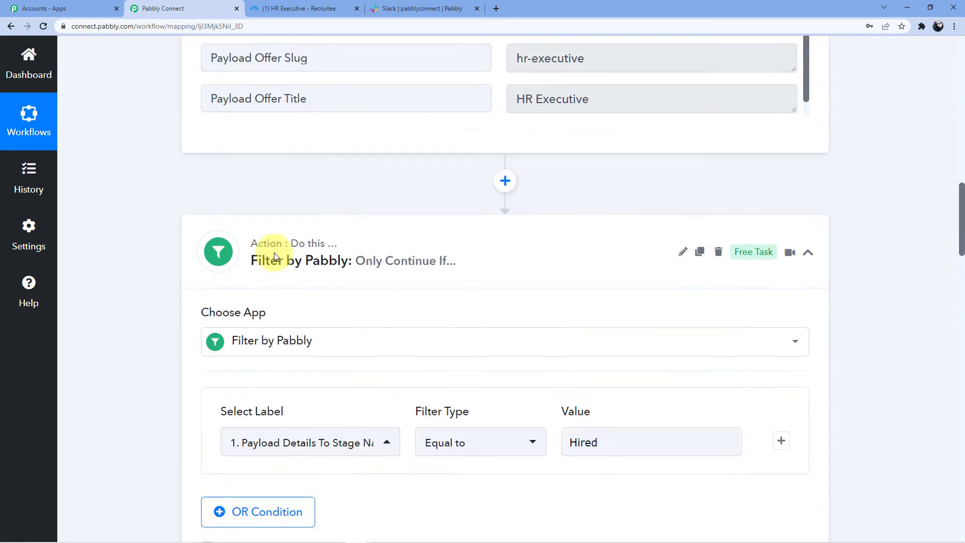
scroll(273, 252, "up", 9)
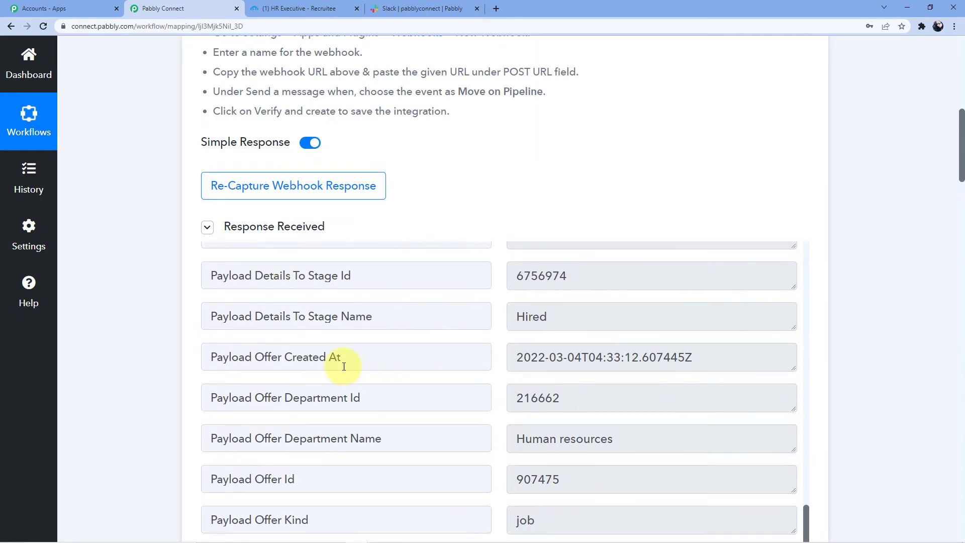
scroll(176, 336, "down", 20)
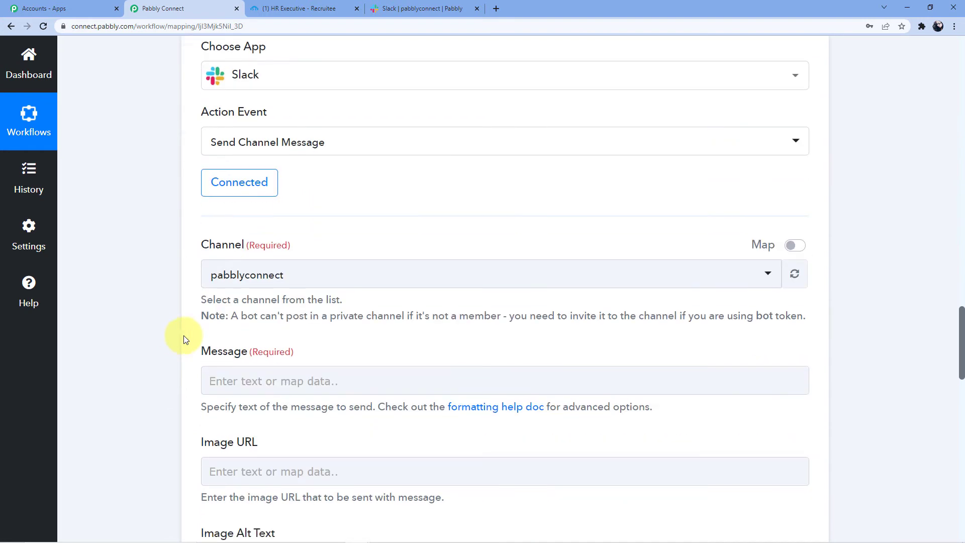
scroll(186, 338, "down", 5)
scroll(287, 309, "up", 3)
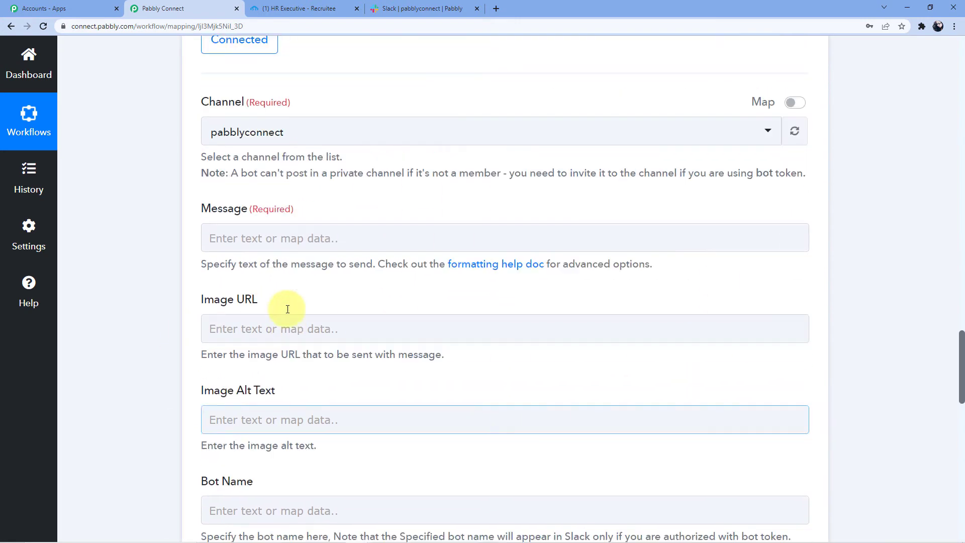
scroll(288, 309, "up", 1)
left_click(259, 286)
type("HJe")
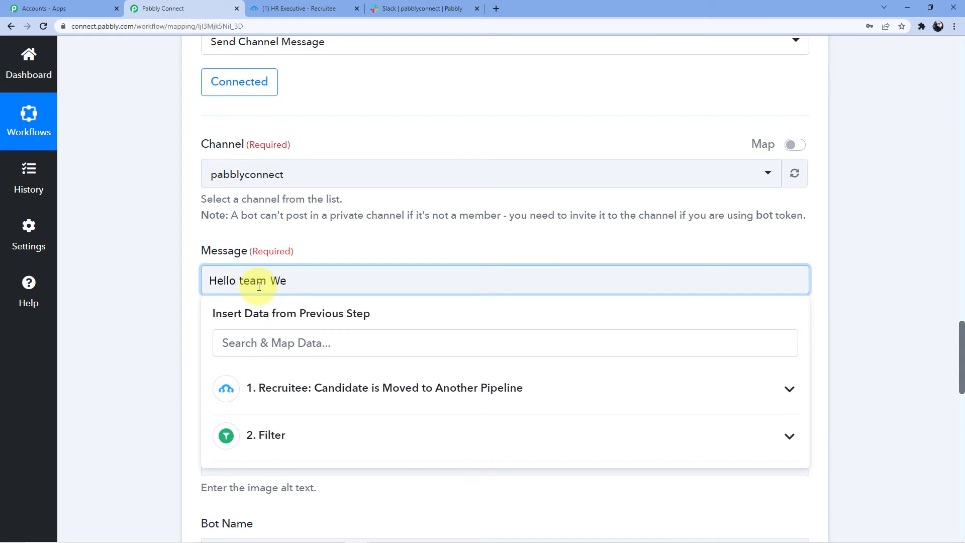
key("Return")
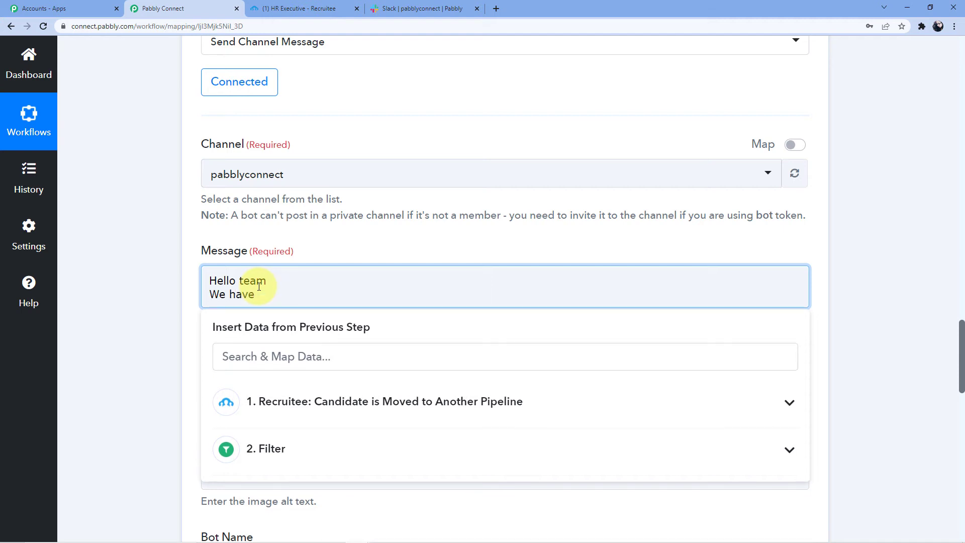
Map Payload Details To Stage Name after "We have" and follow it with the text "a new candidate".
left_click(306, 402)
scroll(377, 349, "down", 4)
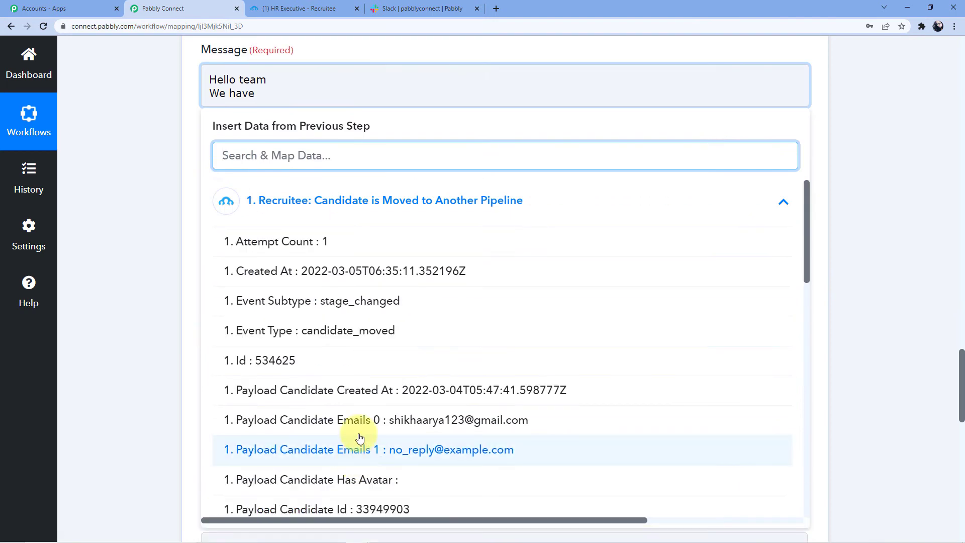
scroll(356, 437, "down", 4)
scroll(394, 332, "down", 9)
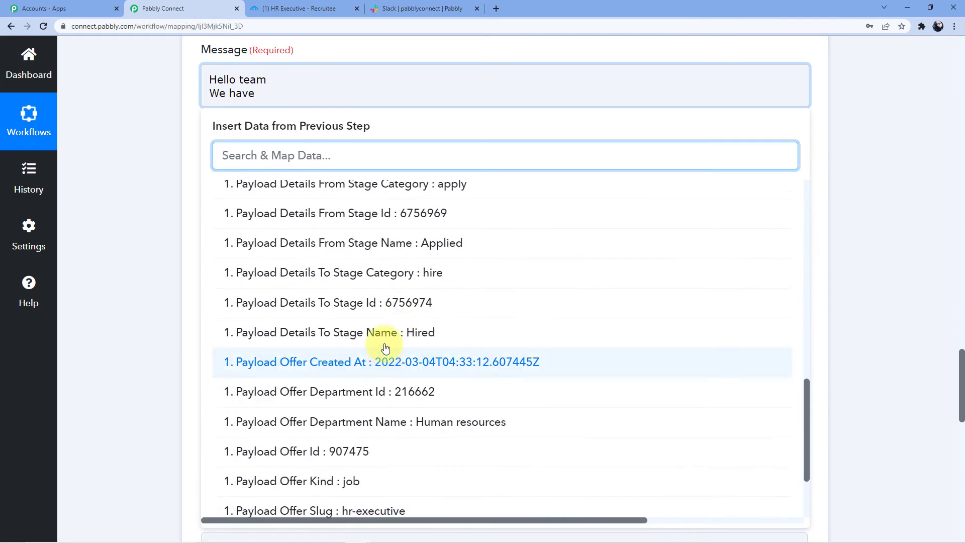
left_click(385, 339)
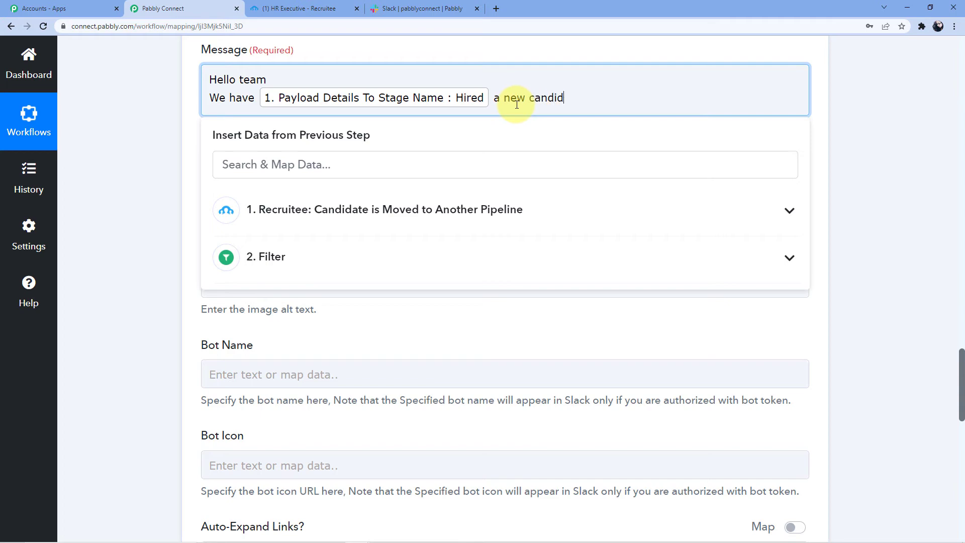
Map Payload Candidate Name after "a new candidate" and continue the message with "for the position of".
left_click(352, 208)
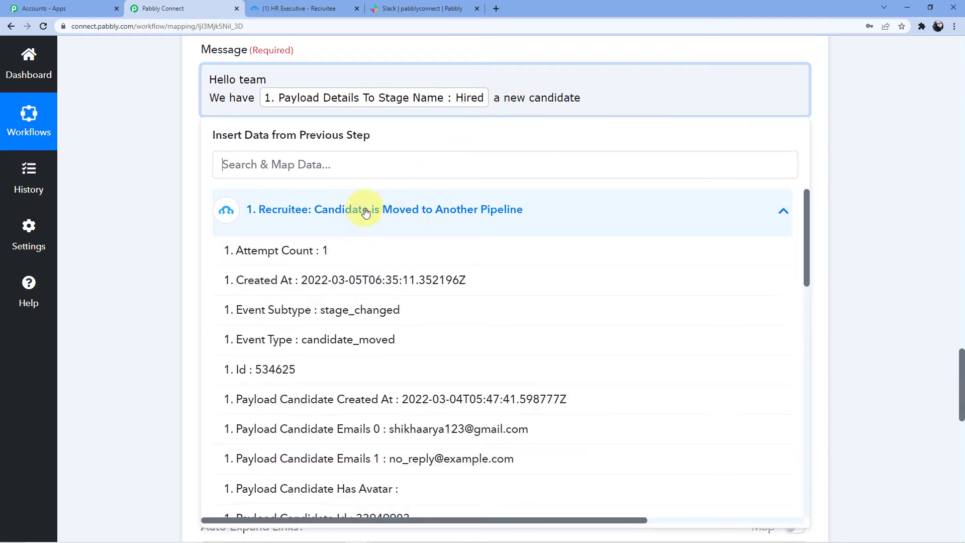
scroll(366, 316, "down", 6)
scroll(370, 326, "down", 3)
left_click(397, 224)
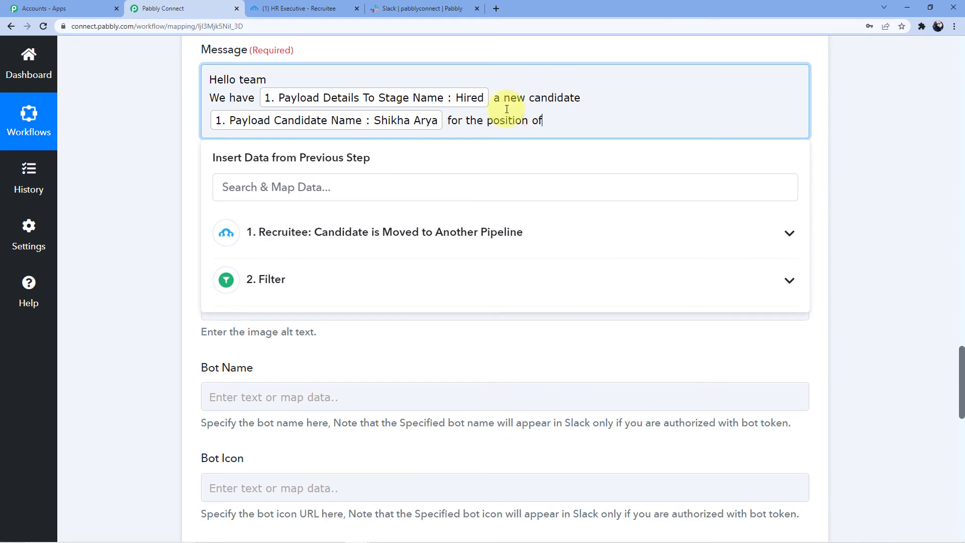
Map Payload Offer Title after "for the position of" and add the text "and th details of the candidate are".
left_click(345, 236)
scroll(384, 357, "down", 15)
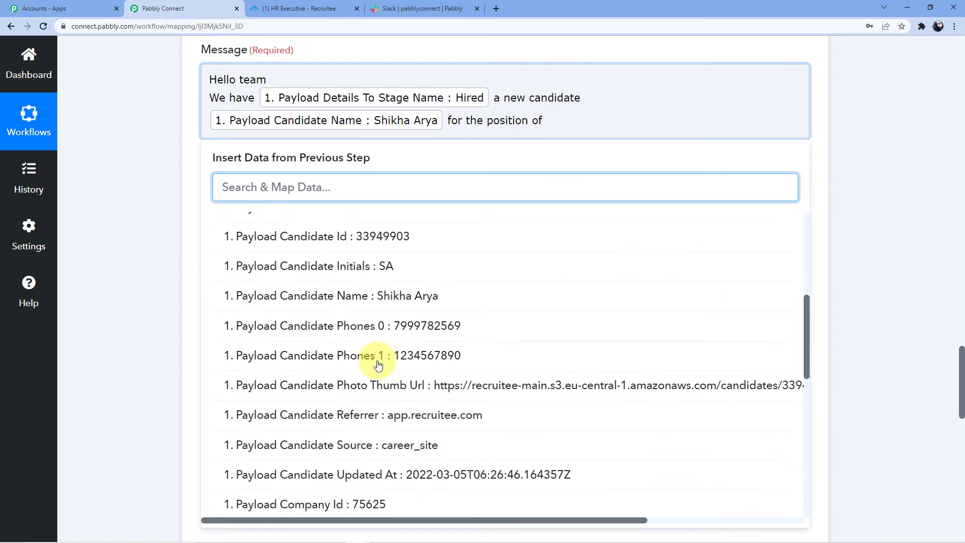
left_click(323, 425)
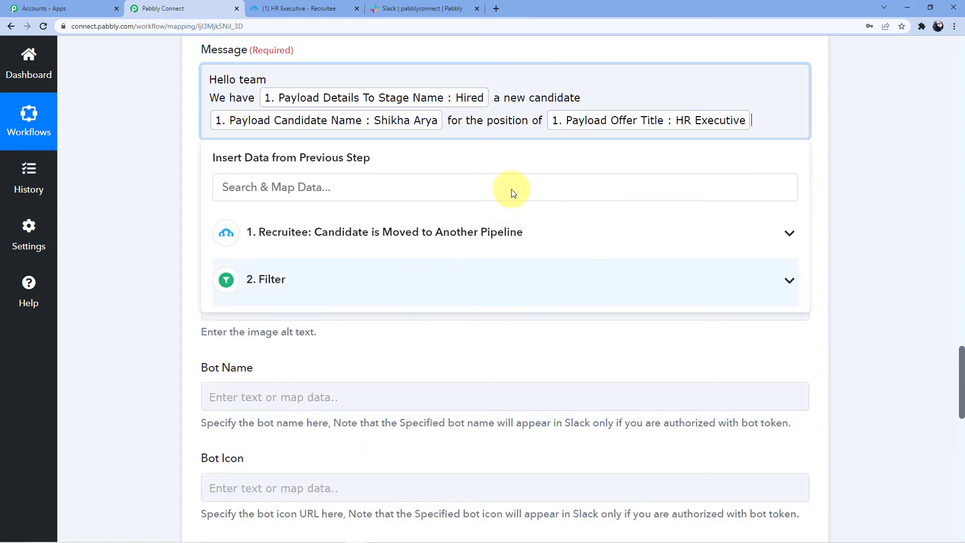
type("and th details of the candidate are")
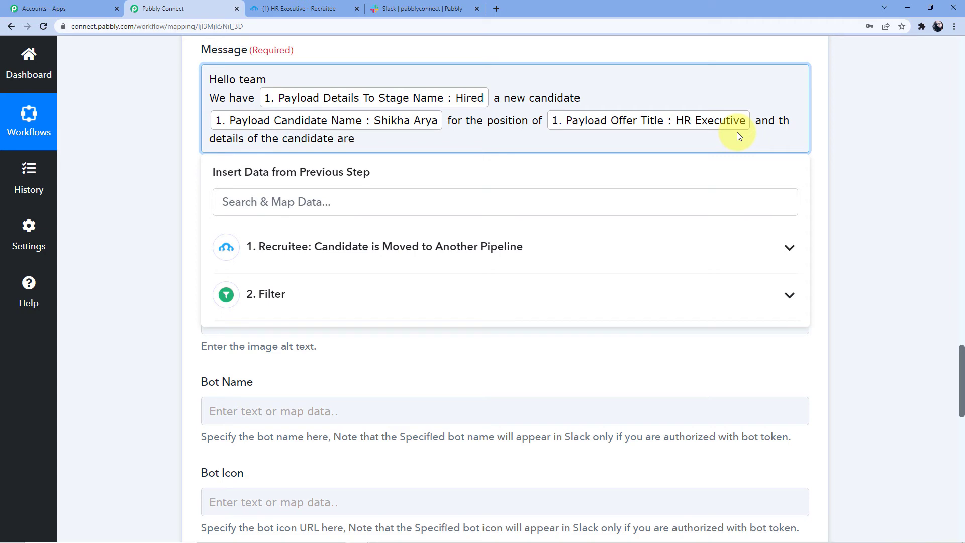
Start a new line at the end of the message and map Payload Candidate Phones 0 there.
left_click(377, 144)
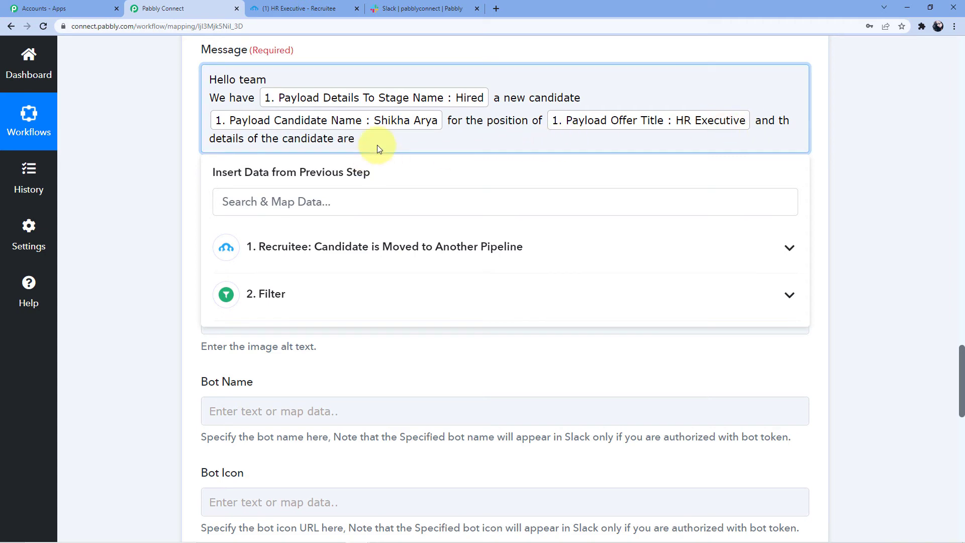
key("Return")
left_click(302, 264)
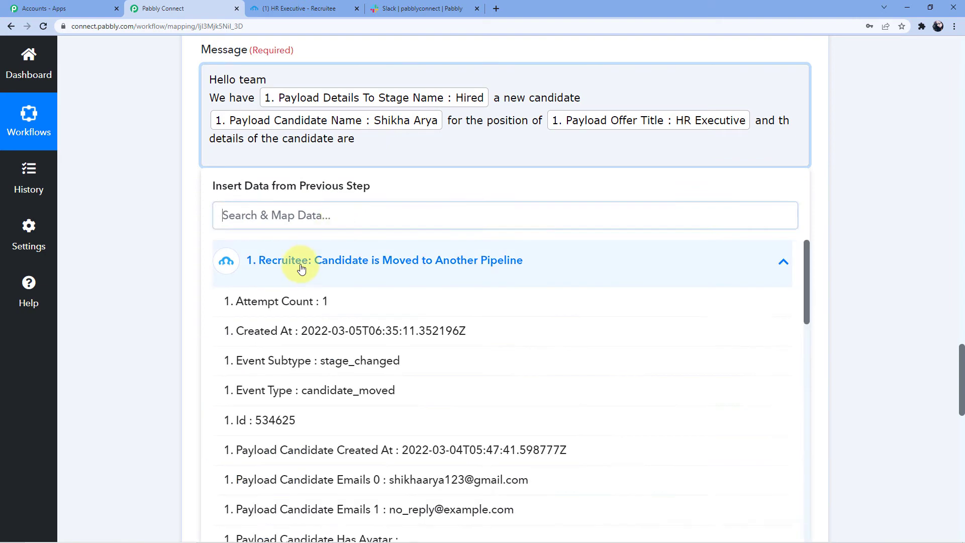
scroll(306, 256, "down", 4)
scroll(414, 289, "down", 2)
scroll(397, 292, "up", 2)
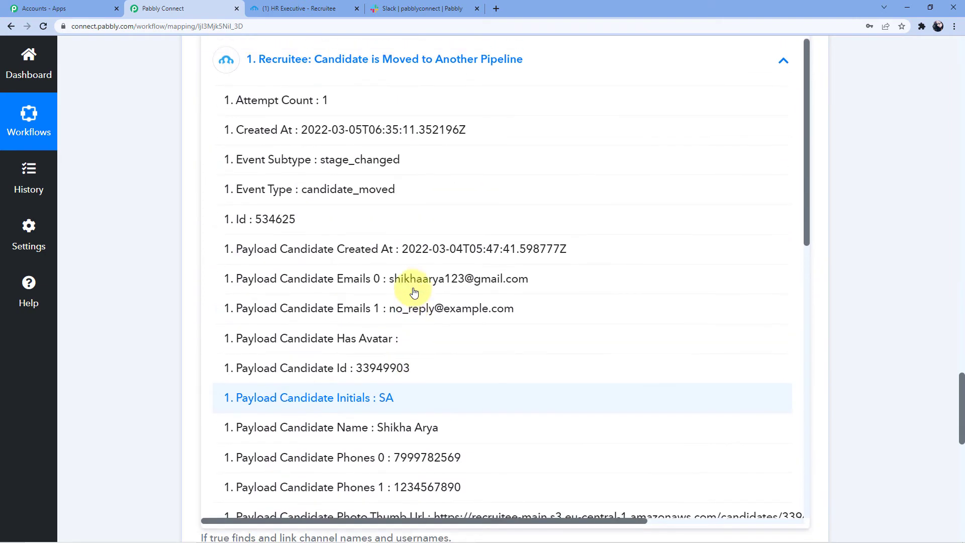
scroll(402, 294, "down", 5)
left_click(421, 215)
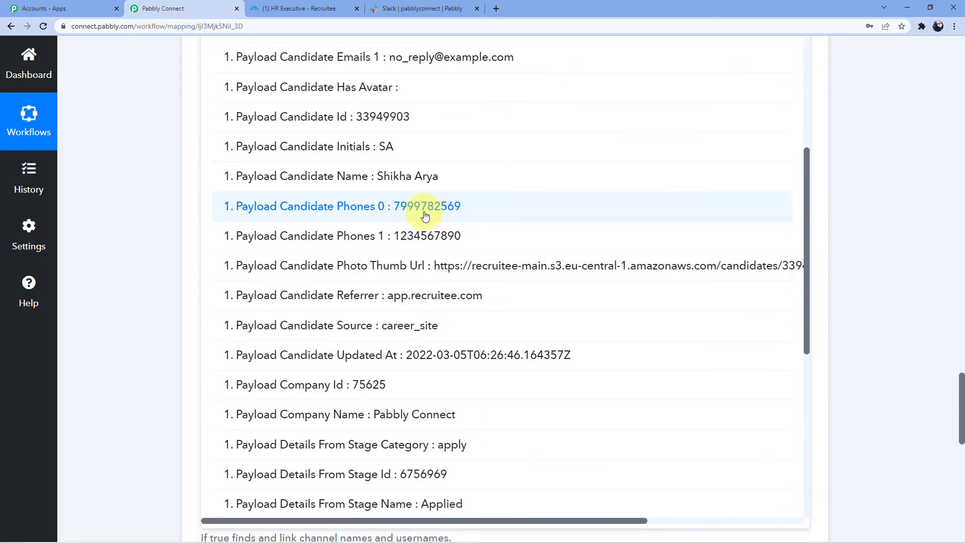
Look through the Recruitee trigger's data fields for further candidate details for the message.
scroll(364, 146, "up", 4)
left_click(345, 295)
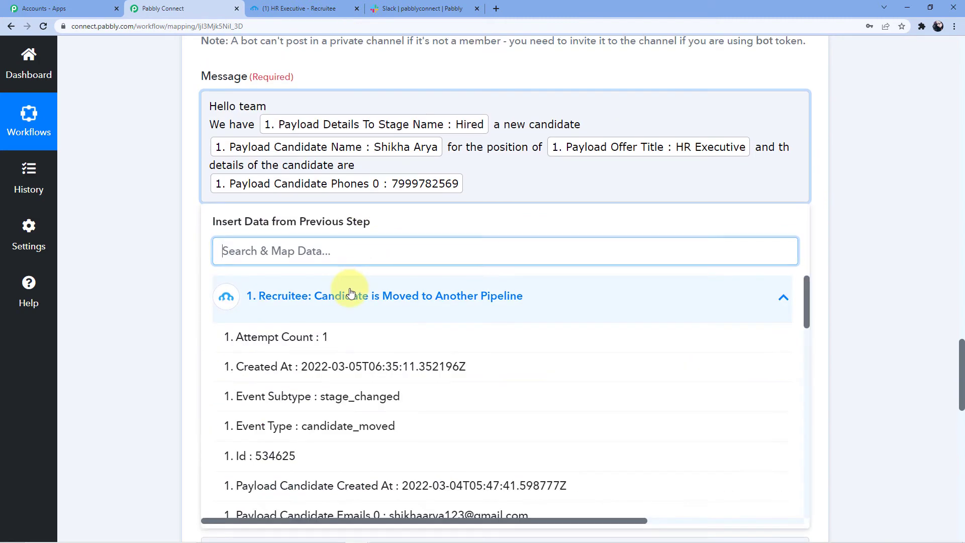
scroll(336, 302, "down", 5)
scroll(443, 369, "down", 8)
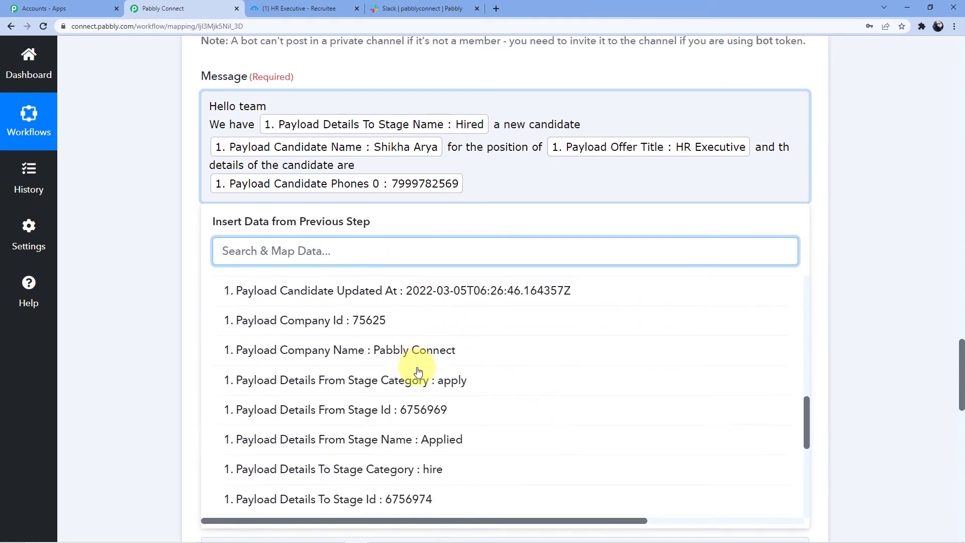
scroll(399, 377, "down", 6)
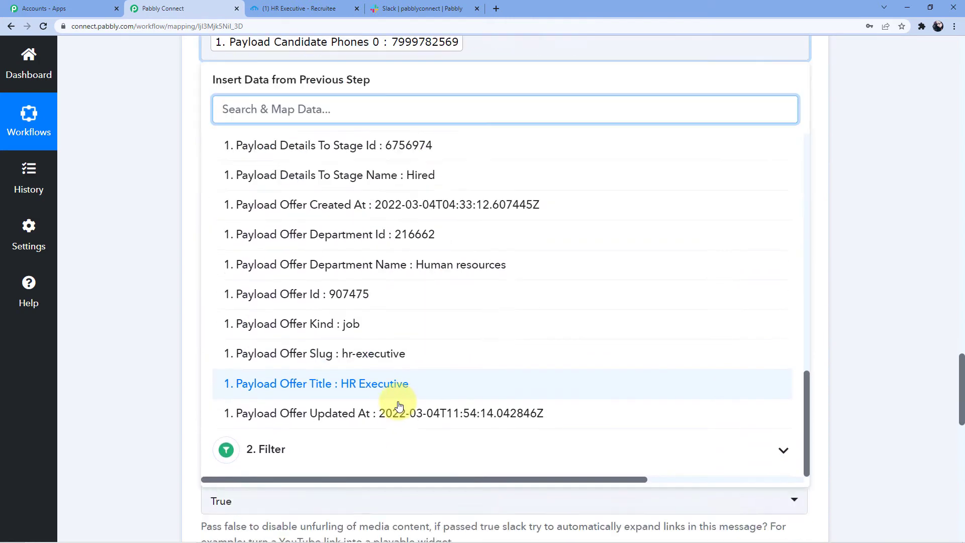
scroll(399, 403, "up", 10)
scroll(852, 219, "down", 8)
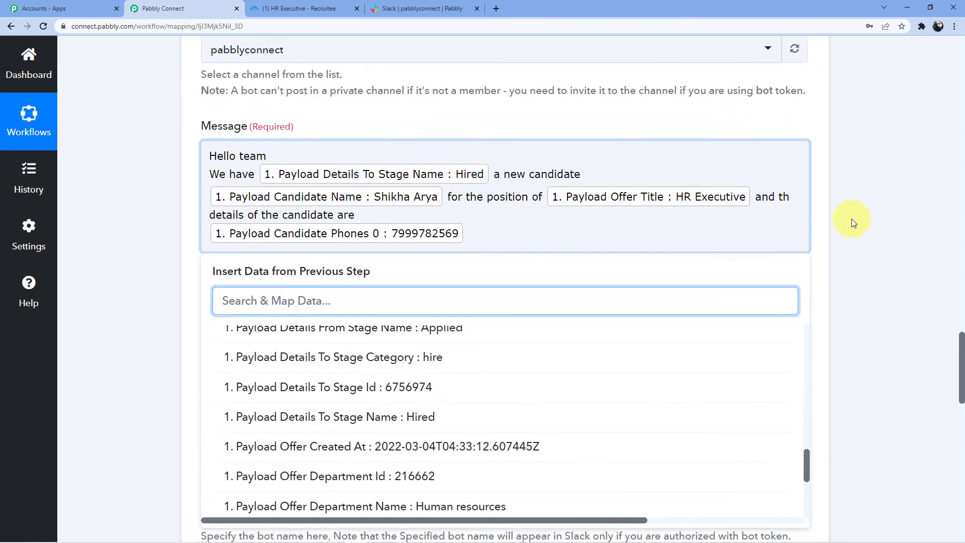
Map Payload Candidate Emails 0 from the Recruitee trigger after the candidate's phone in the message.
scroll(402, 329, "up", 3)
scroll(402, 329, "up", 7)
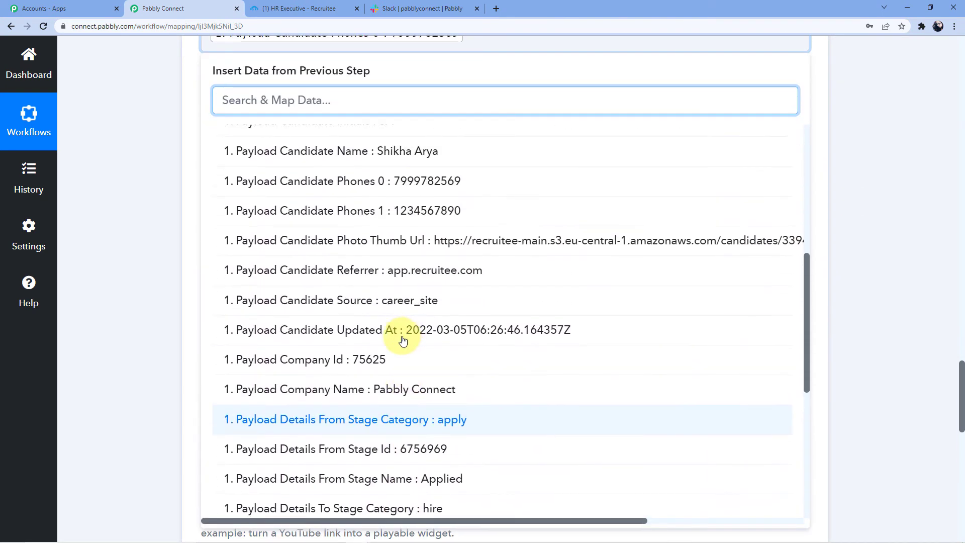
scroll(401, 338, "up", 3)
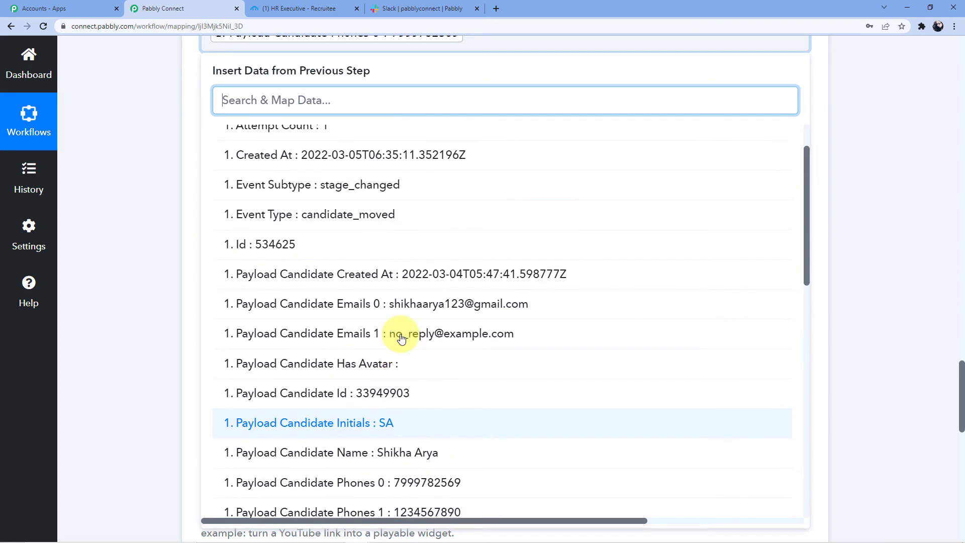
scroll(426, 336, "up", 2)
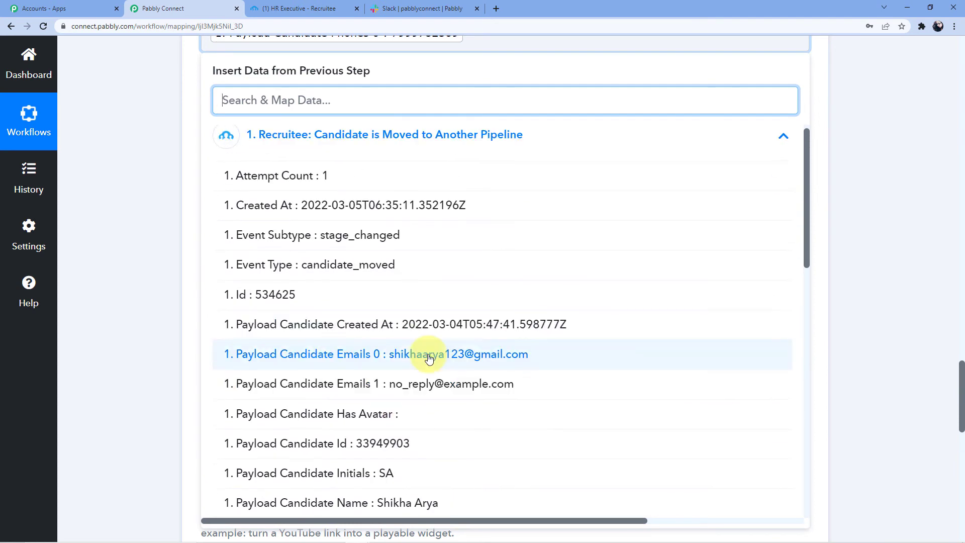
left_click(428, 352)
left_click(117, 130)
scroll(209, 244, "up", 5)
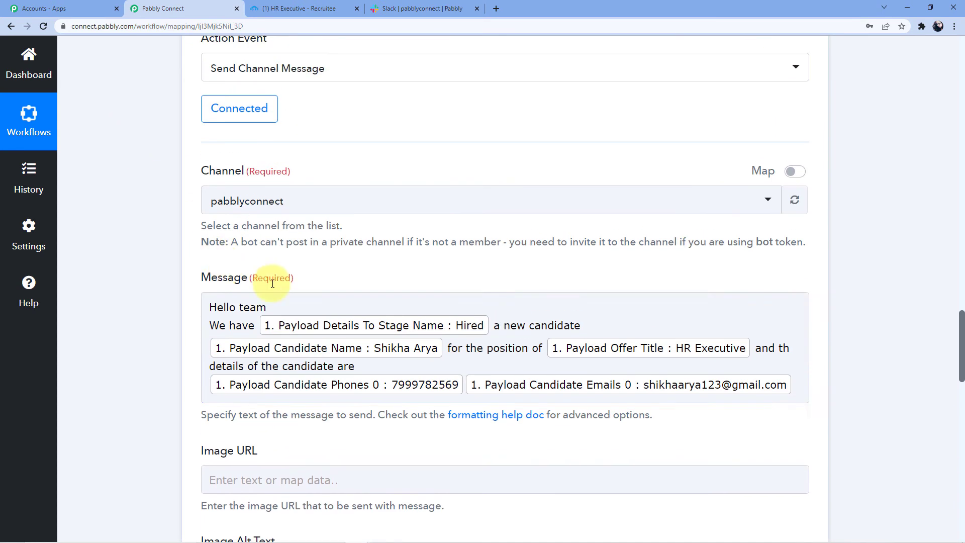
Label the mapped phone "Number :" and the mapped email "Gmail :" on separate message lines, and correct "th" to "the".
scroll(425, 302, "down", 2)
left_click(208, 284)
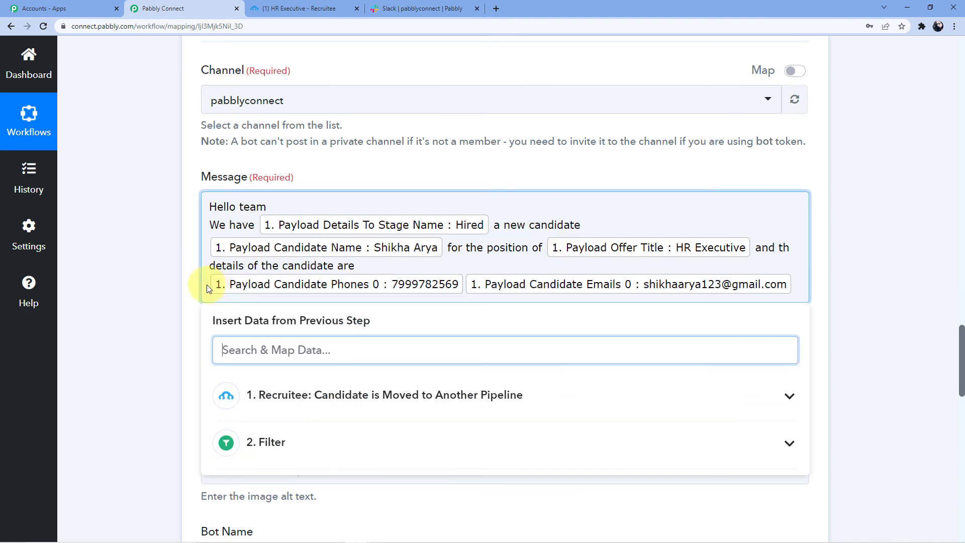
type("Number ")
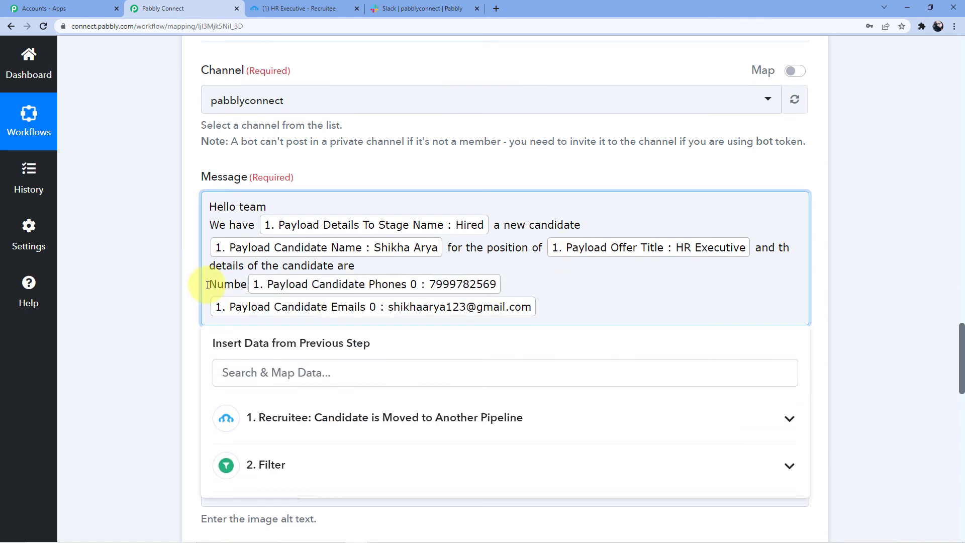
type(":")
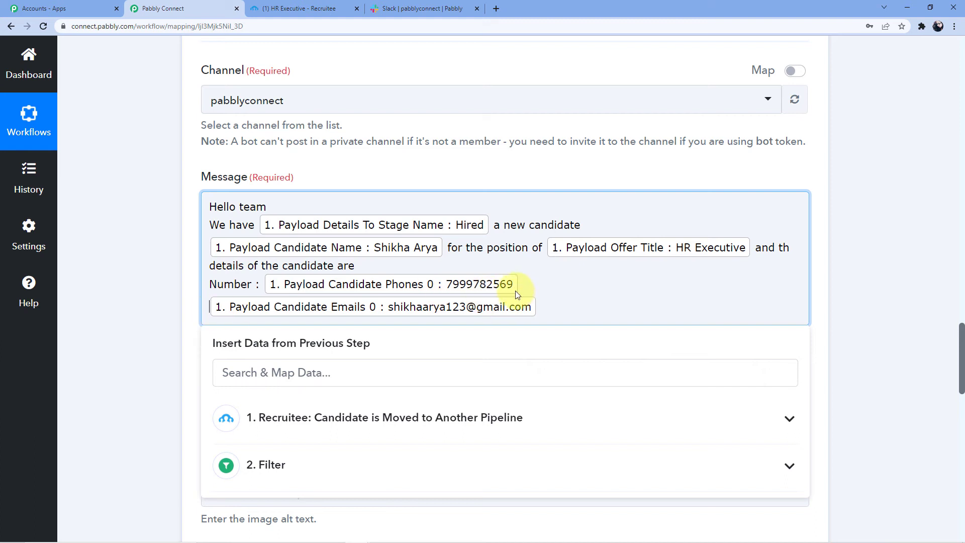
type("Gmail")
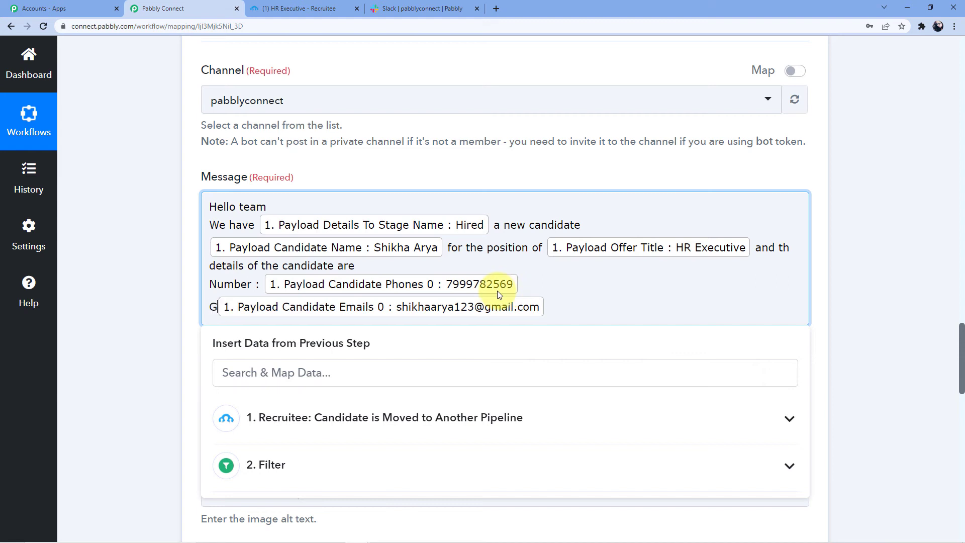
type(" :")
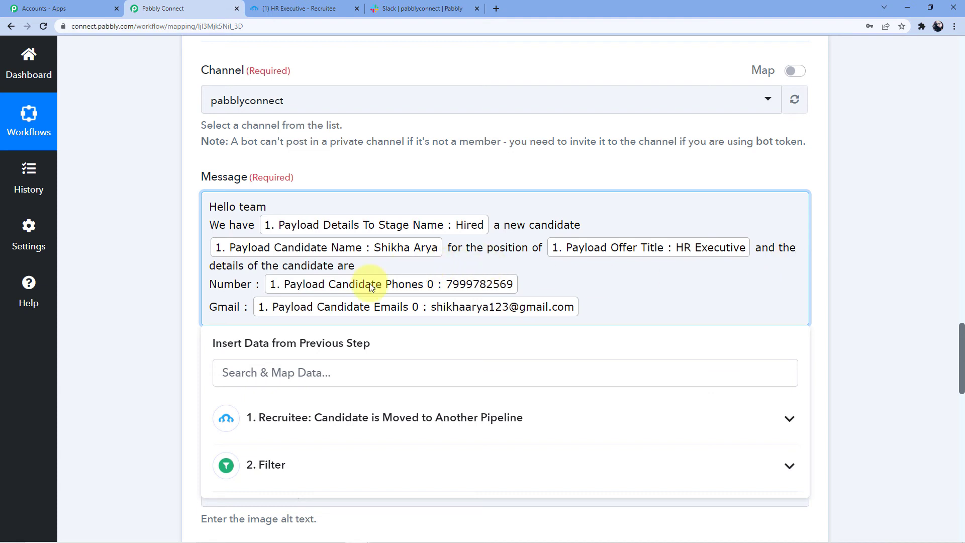
scroll(352, 251, "down", 2)
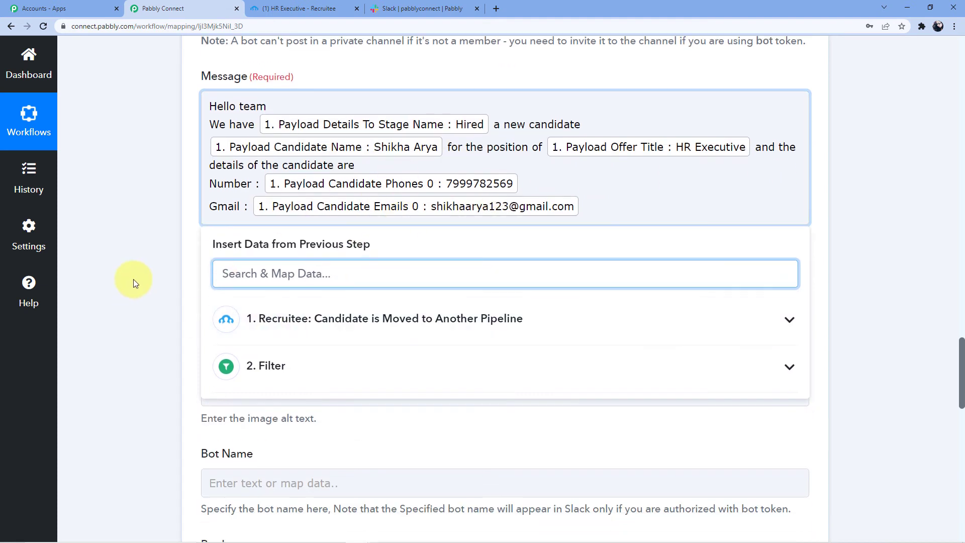
left_click(161, 259)
Set the Slack message's bot name to "Pabbly Connect".
scroll(184, 297, "down", 1)
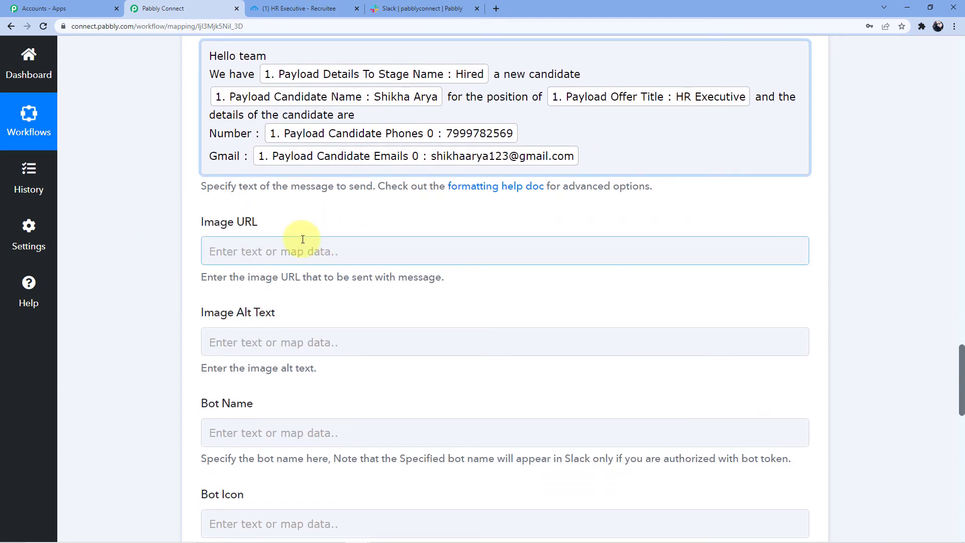
scroll(288, 241, "down", 6)
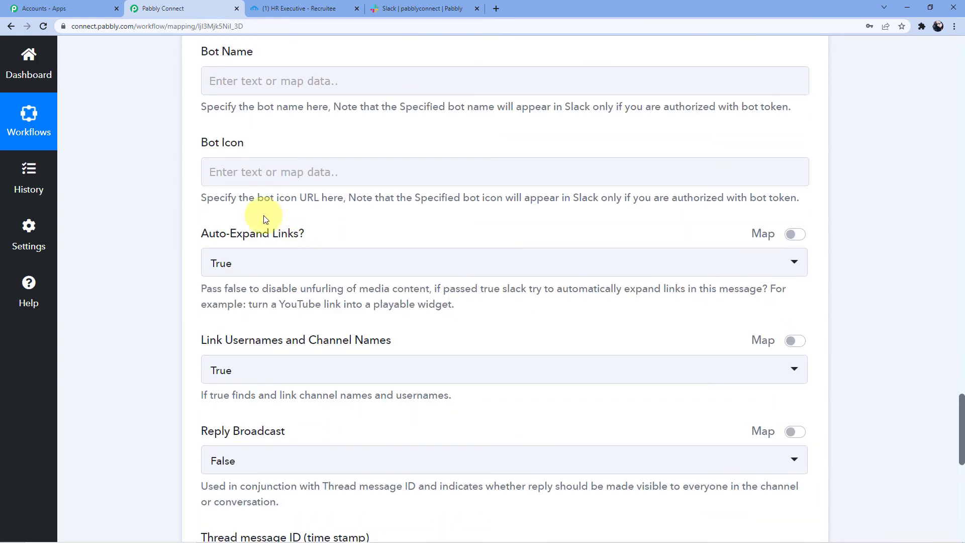
left_click(255, 78)
type("Pabbly Connect")
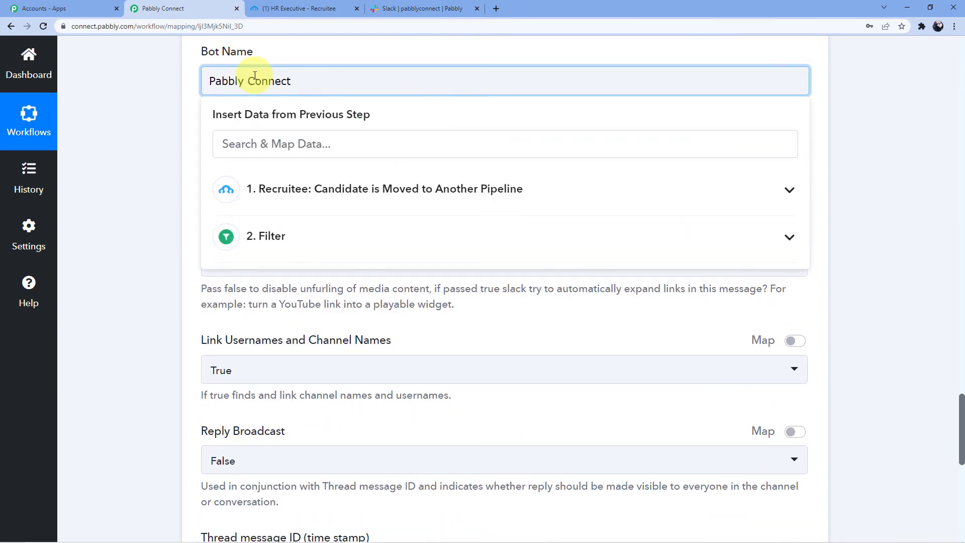
left_click(187, 97)
scroll(177, 241, "down", 4)
scroll(174, 241, "up", 5)
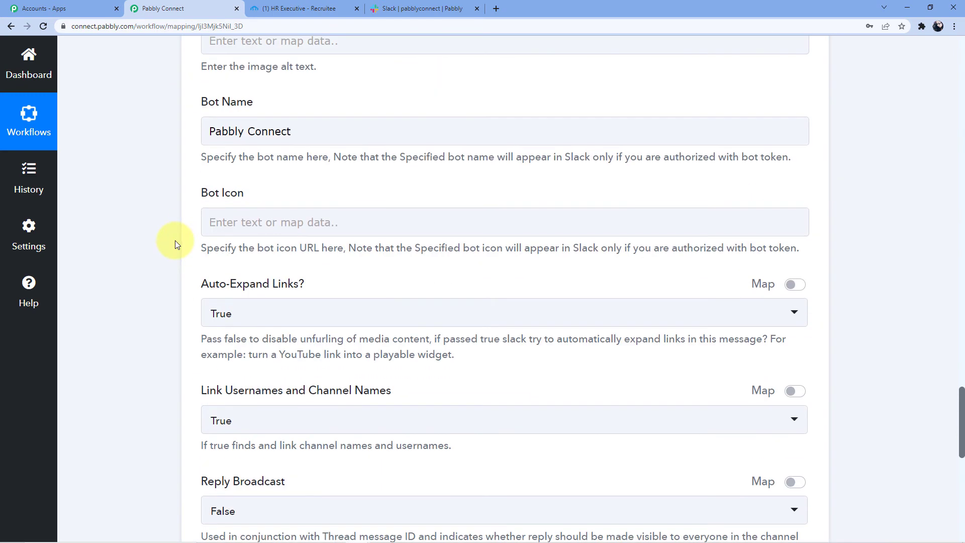
Save the Slack action with a test request, and check the sent message in the response and in Slack's pabblyconnect channel.
scroll(176, 242, "down", 8)
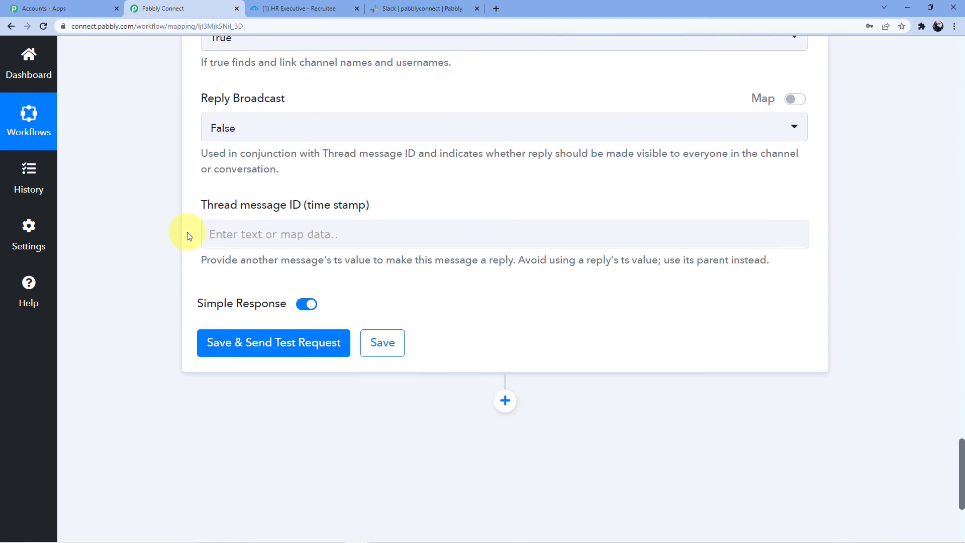
left_click(242, 325)
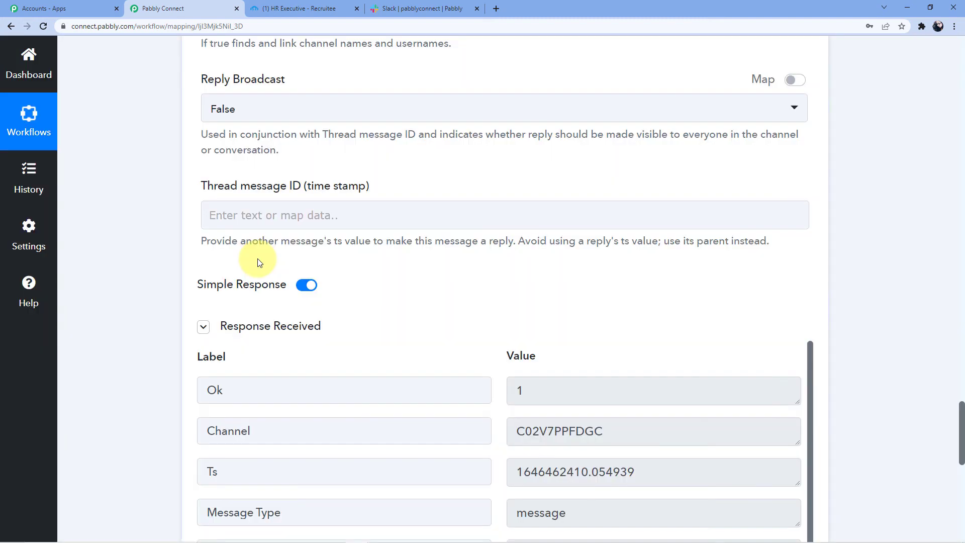
scroll(258, 262, "down", 5)
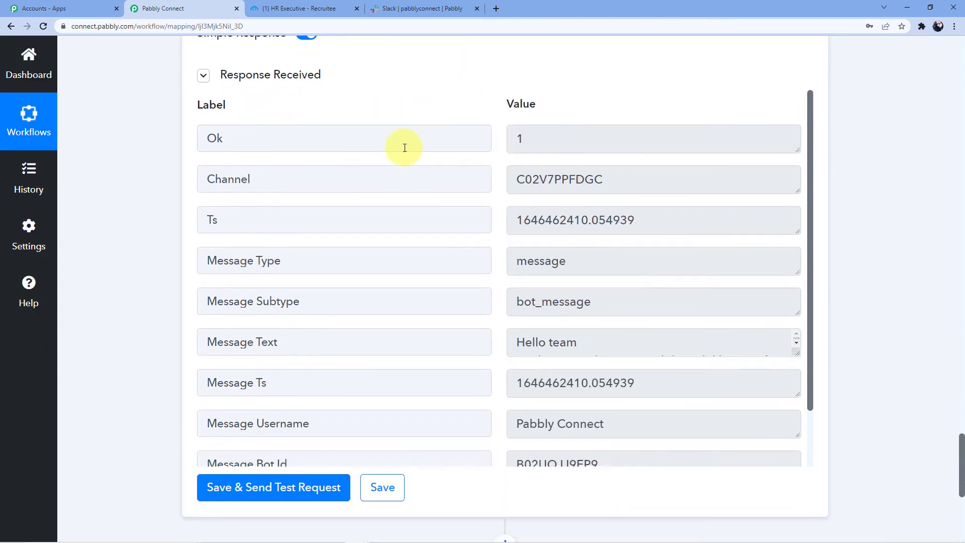
scroll(404, 147, "down", 1)
left_click_drag(797, 291, 362, 355)
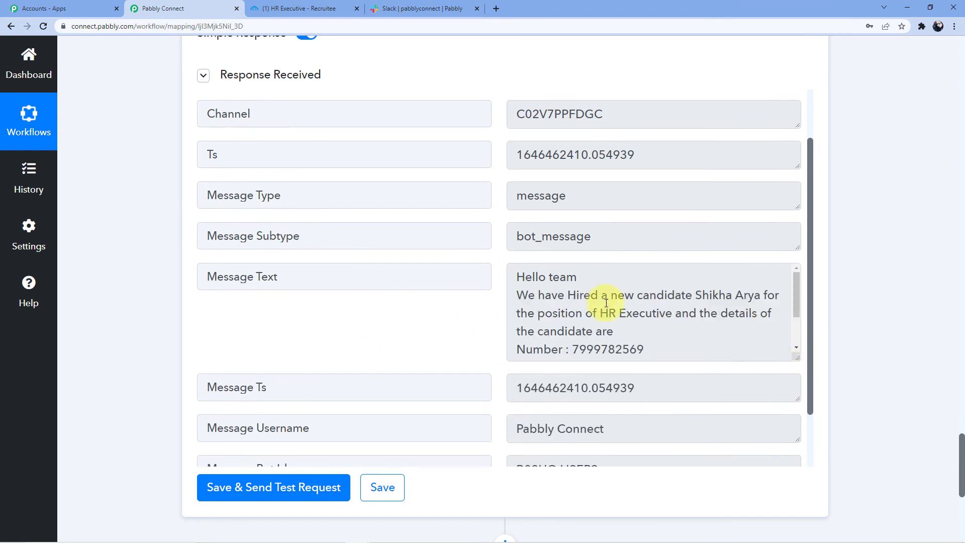
left_click(396, 4)
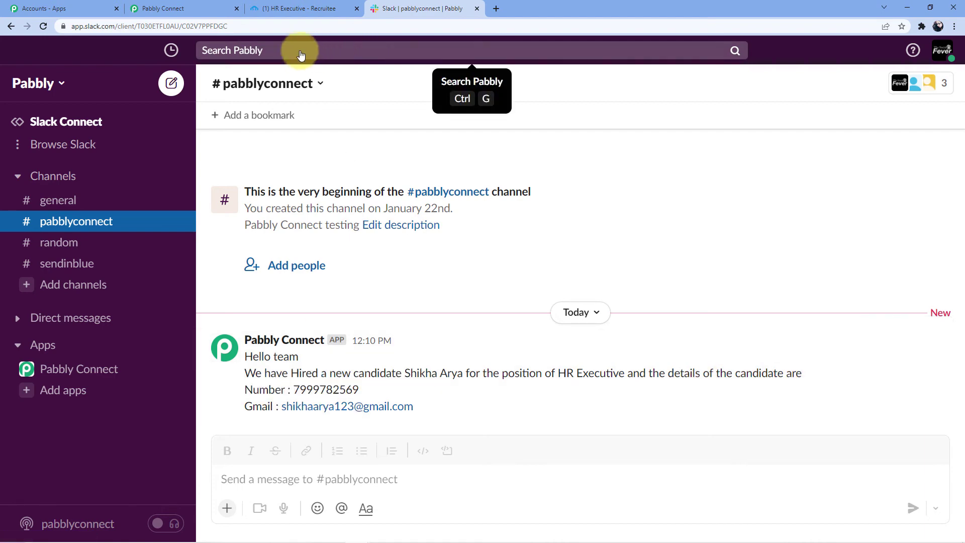
In Recruitee, move the candidate in the HR Executive pipeline's Applied stage to Hired, and check Slack for the automatic message.
left_click(194, 6)
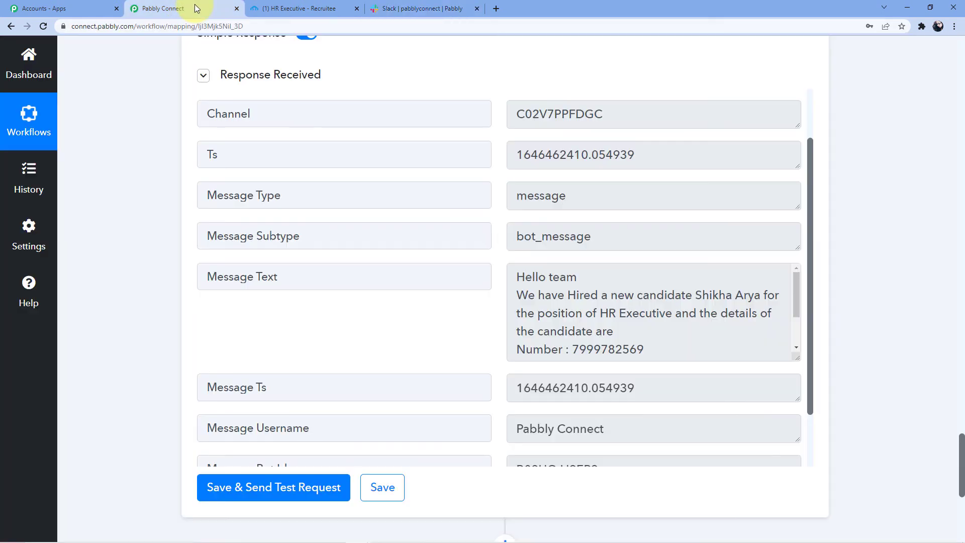
left_click(277, 6)
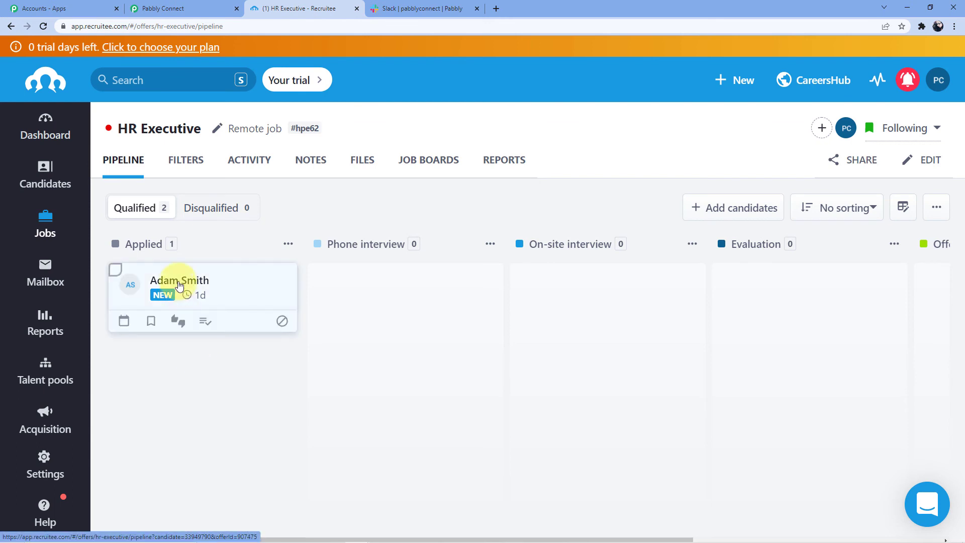
left_click_drag(160, 271, 803, 340)
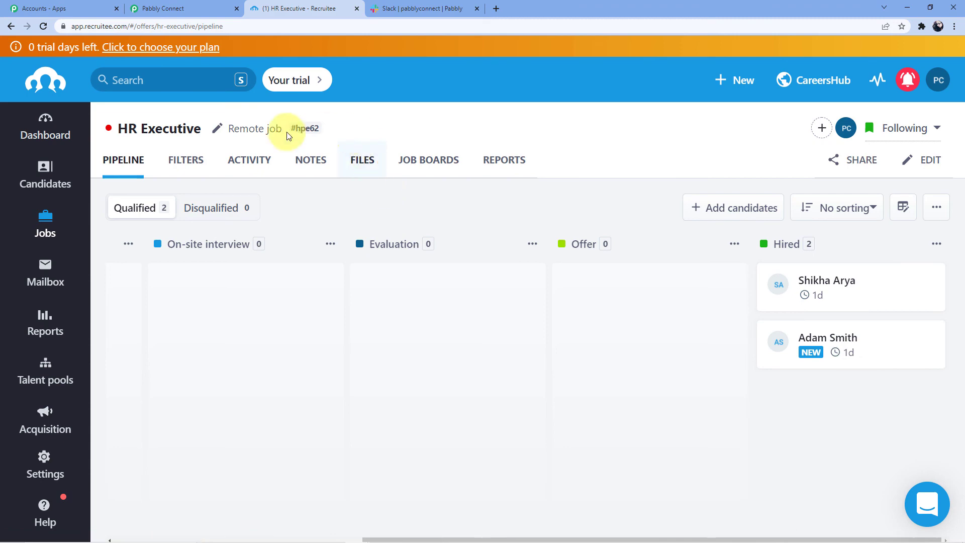
left_click(409, 9)
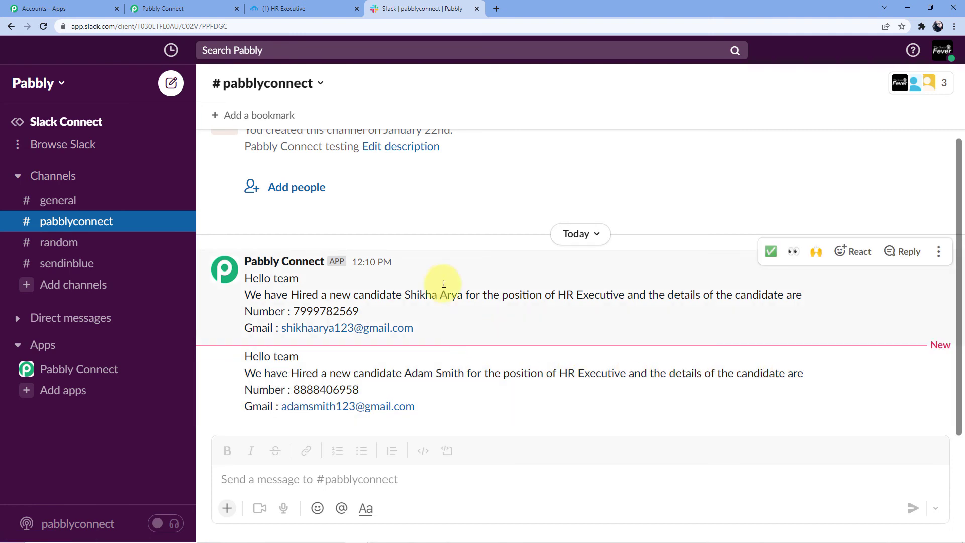
Switch back to Pabbly Connect and collapse the Recruitee, Filter and Slack steps to review the whole workflow.
left_click(200, 8)
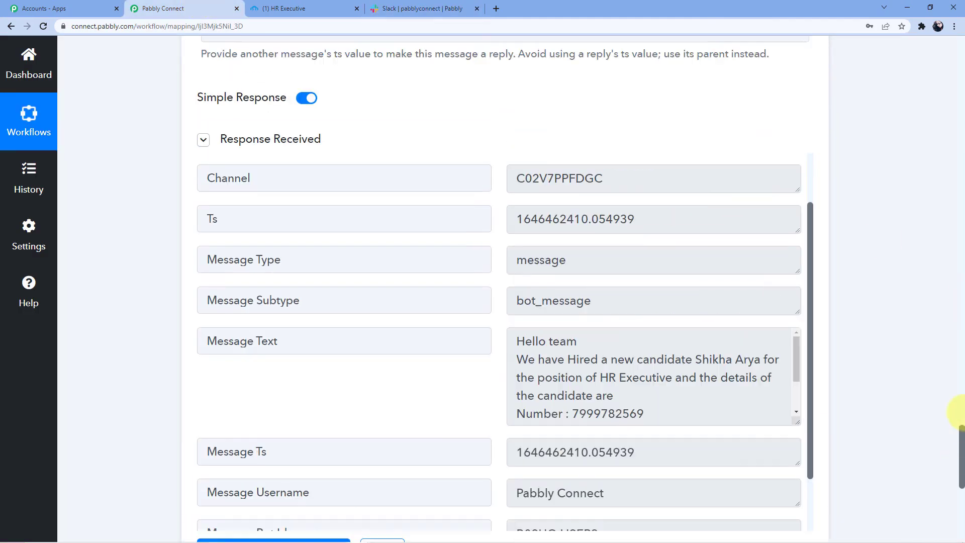
left_click_drag(961, 415, 960, 76)
scroll(484, 252, "down", 20)
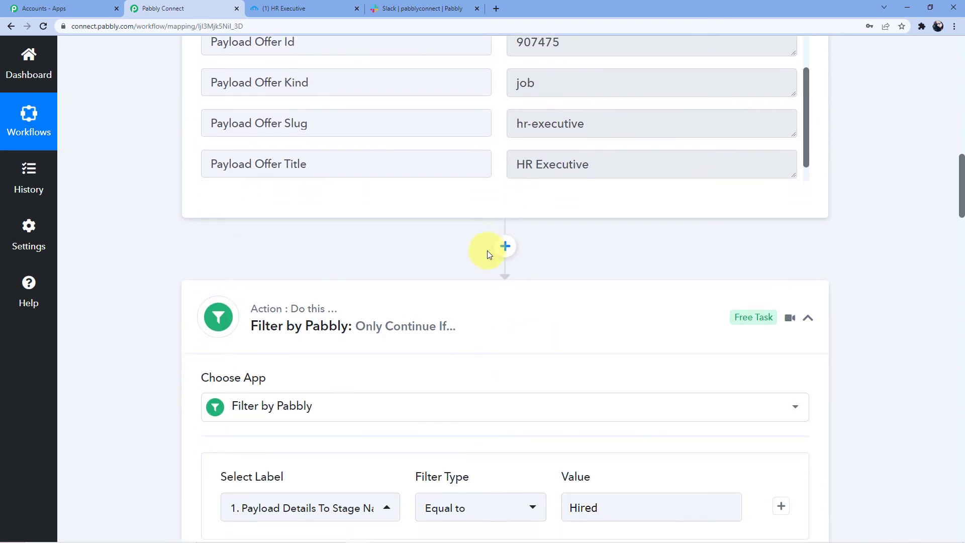
left_click(442, 161)
left_click(459, 248)
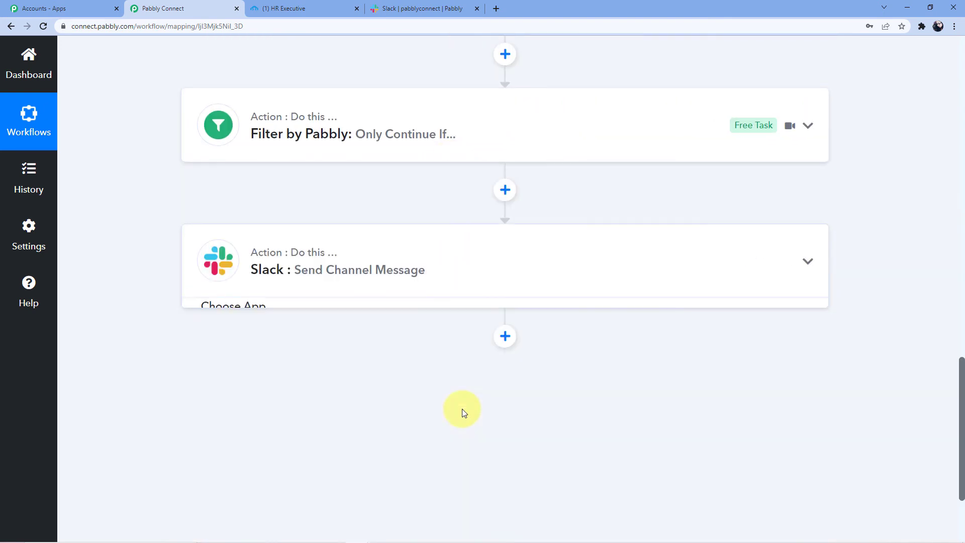
scroll(461, 409, "up", 20)
left_click(437, 161)
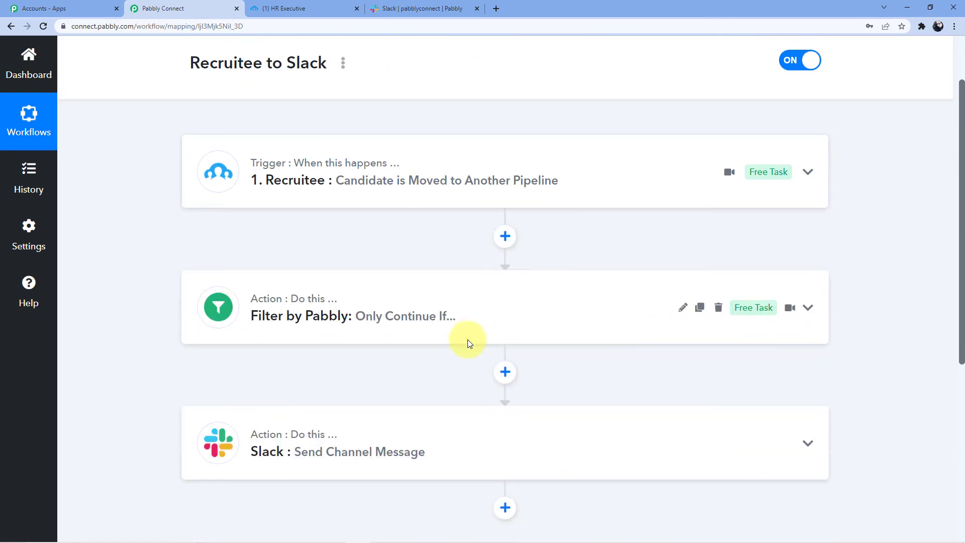
scroll(523, 258, "up", 3)
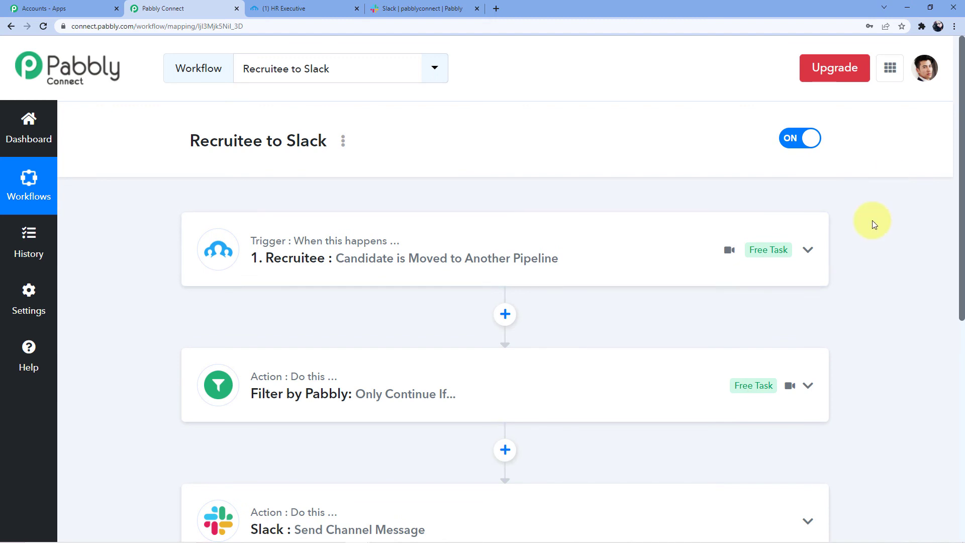
scroll(871, 218, "down", 3)
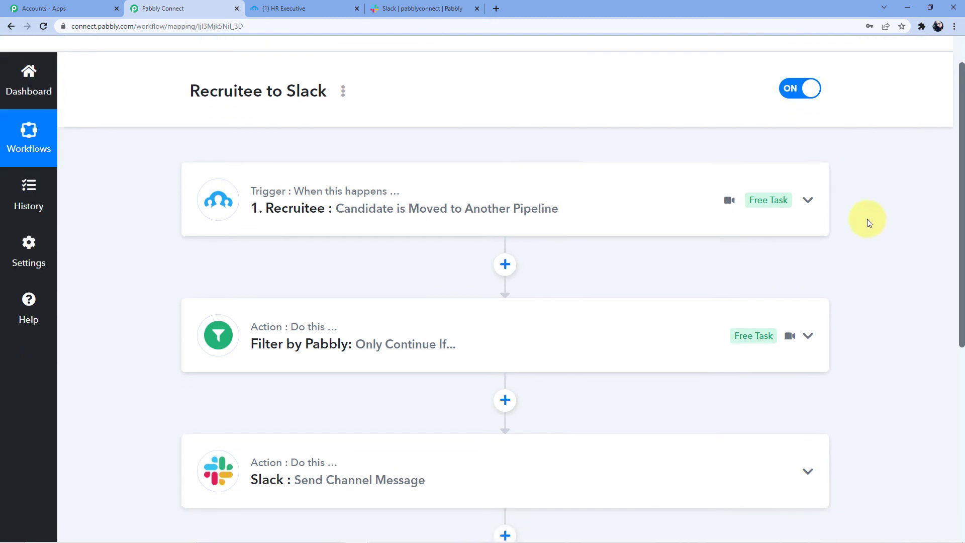